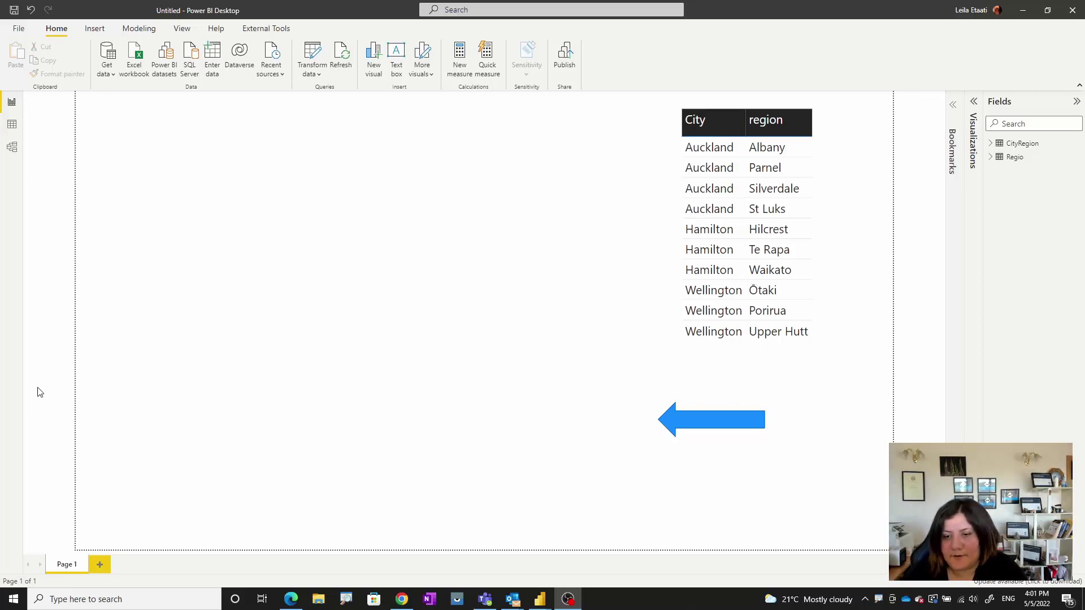
- Paste the Customer ID diagram onto the report page, circle its three tables in red, then clear the ink
key("ctrl+v")
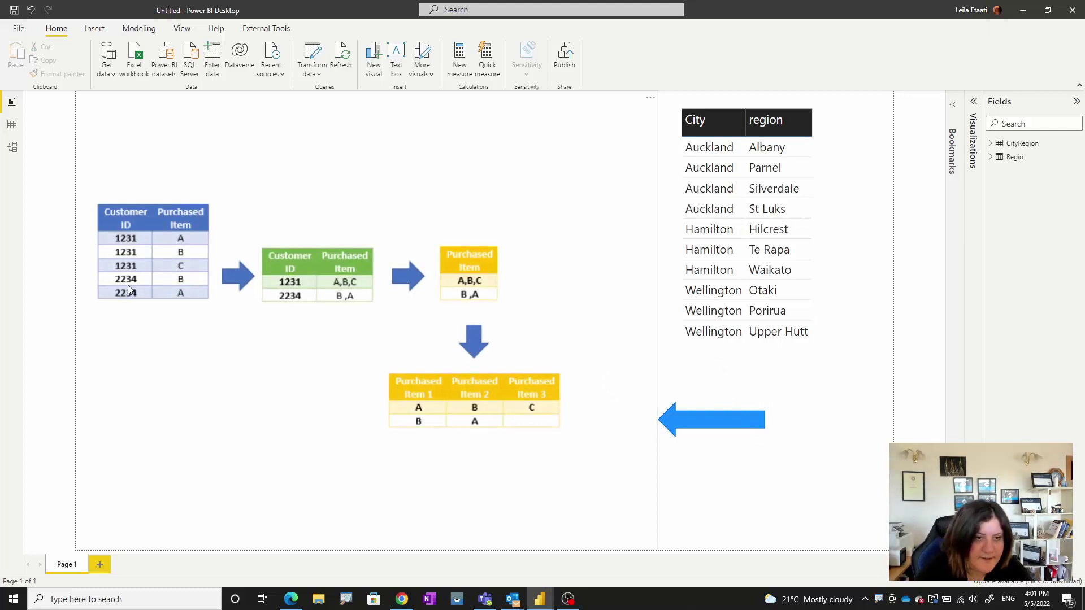
mouse_move(97, 206)
left_mouse_down()
mouse_move(94, 254)
mouse_move(212, 305)
left_mouse_up()
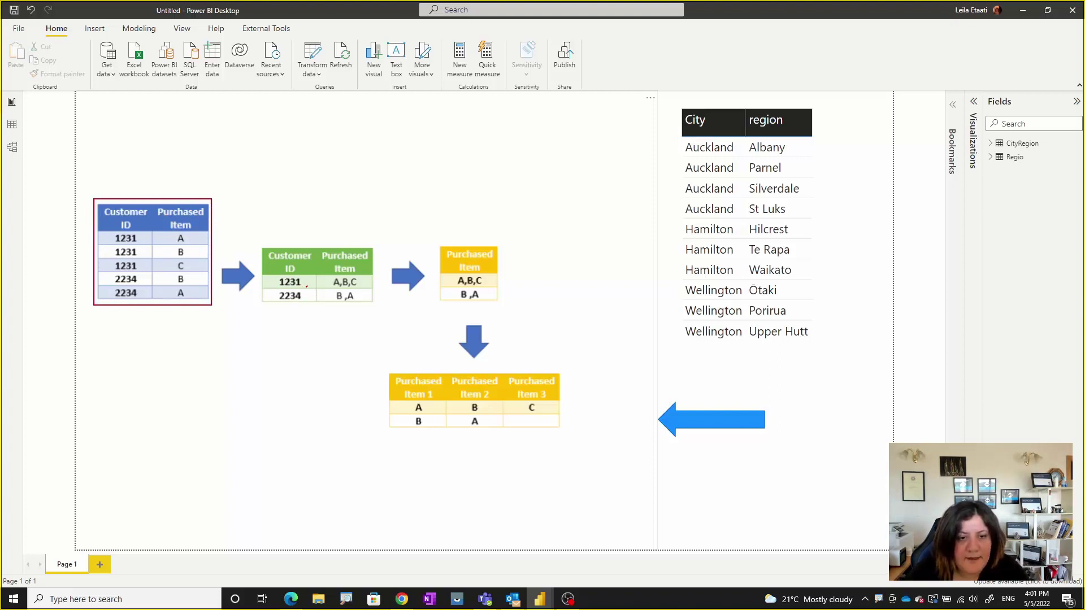
left_click_drag(270, 287, 389, 289)
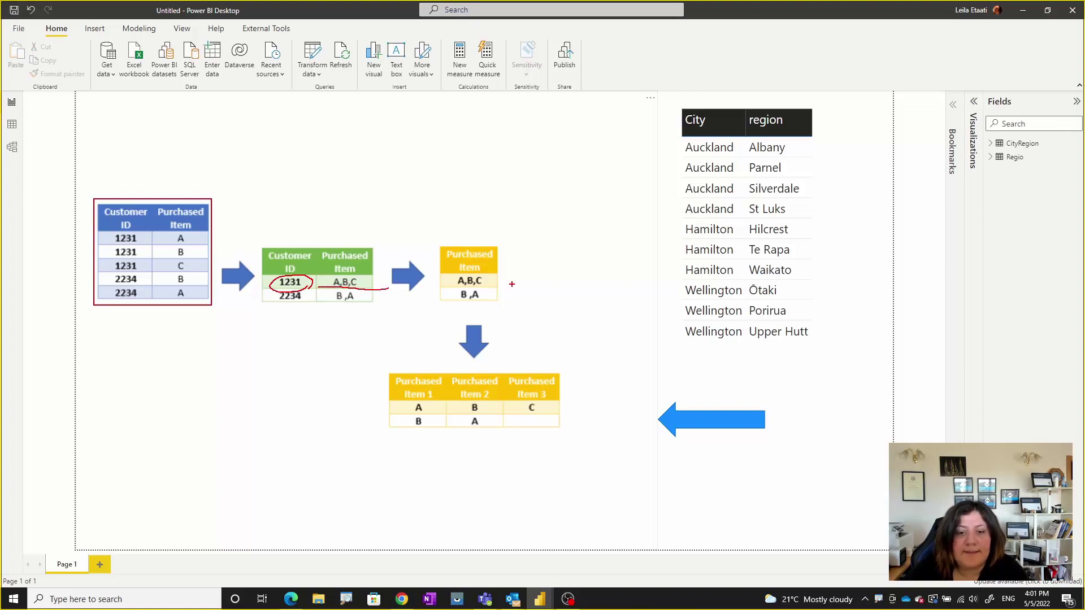
mouse_move(570, 410)
left_mouse_down()
mouse_move(406, 413)
mouse_move(421, 397)
mouse_move(561, 398)
left_mouse_up()
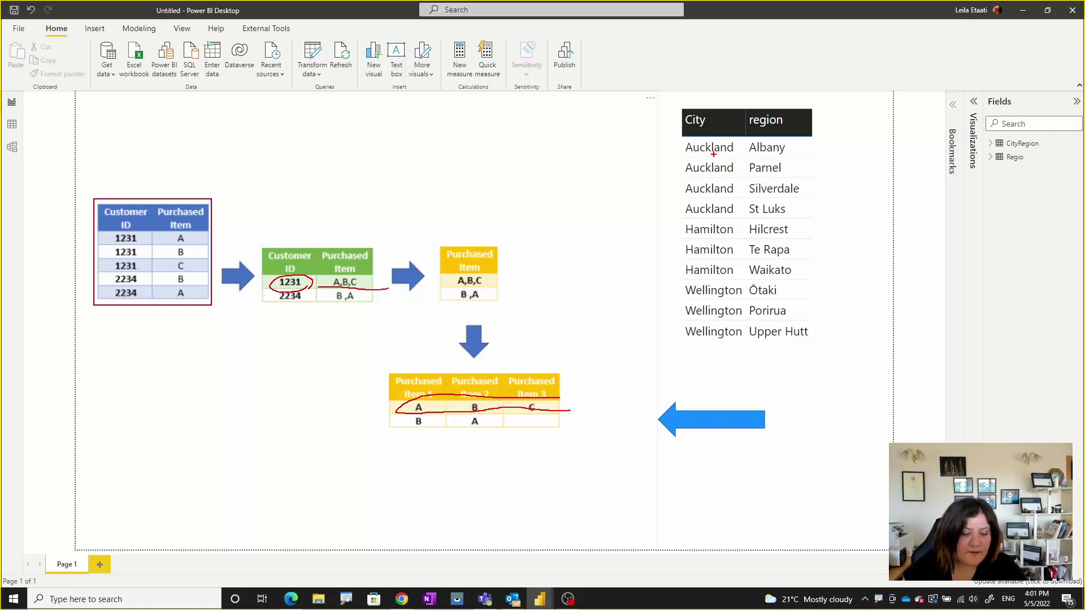
key("Escape")
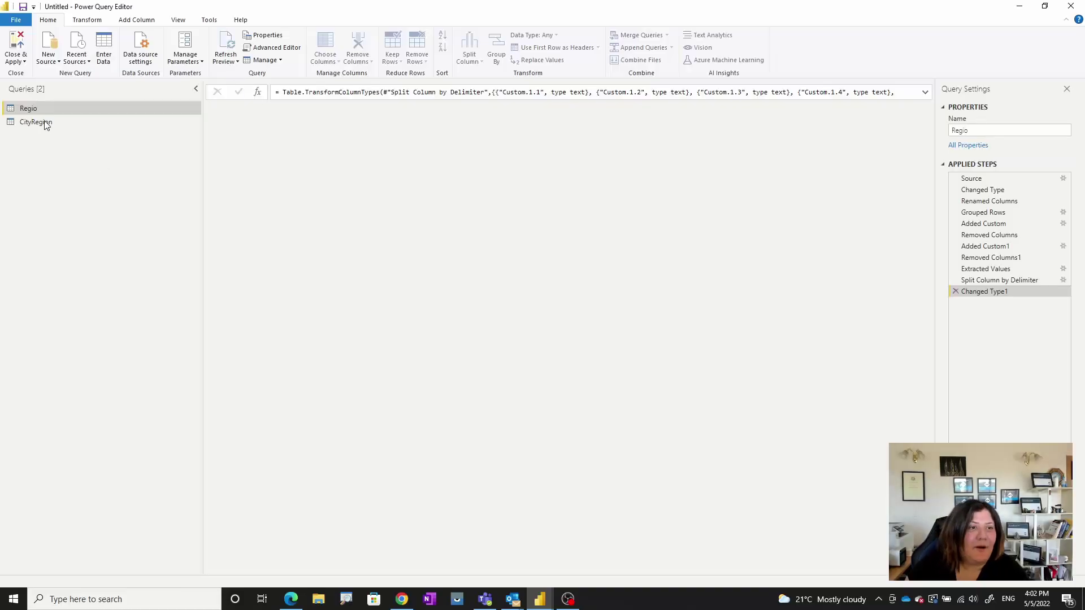
- Compare the CityRegion query with the finished Regio result, then return to CityRegion
left_click(51, 123)
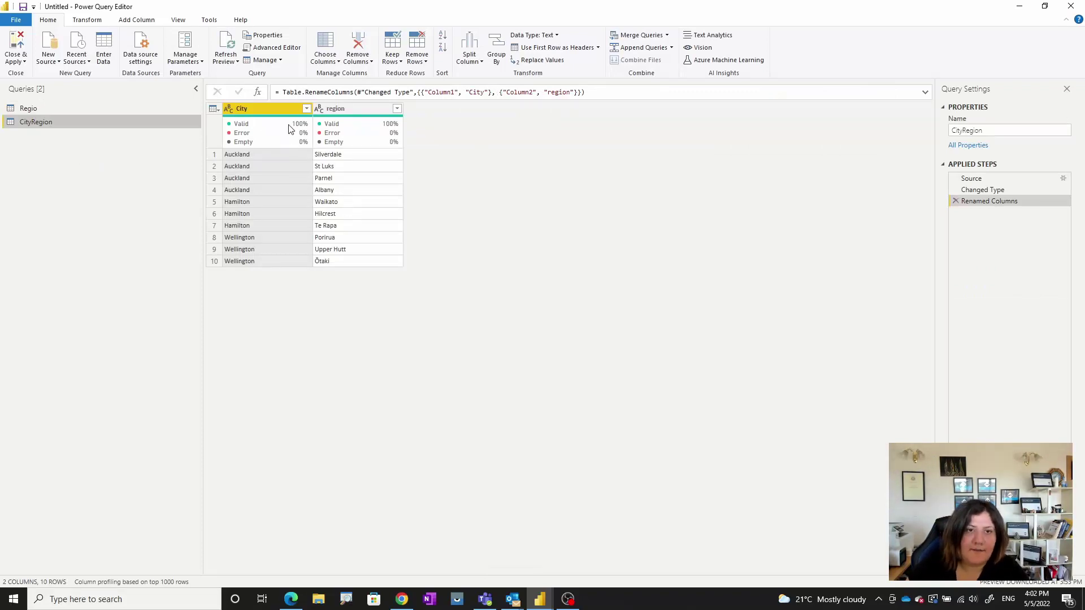
left_click(63, 109)
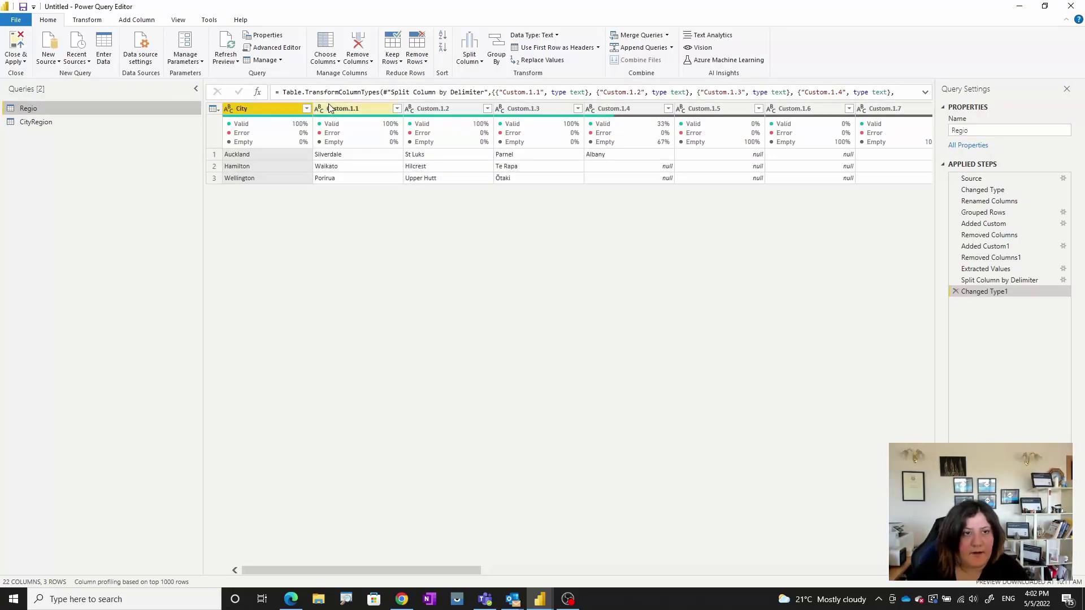
left_click(38, 90)
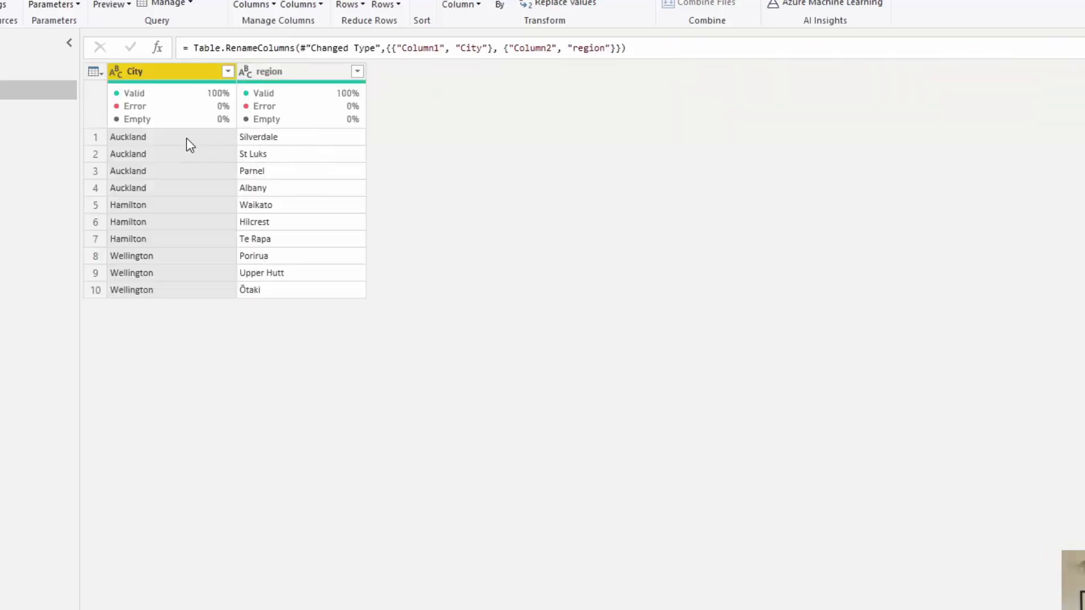
- Circle Auckland and its listed regions with the pen, then clear the marks
key("ctrl+2")
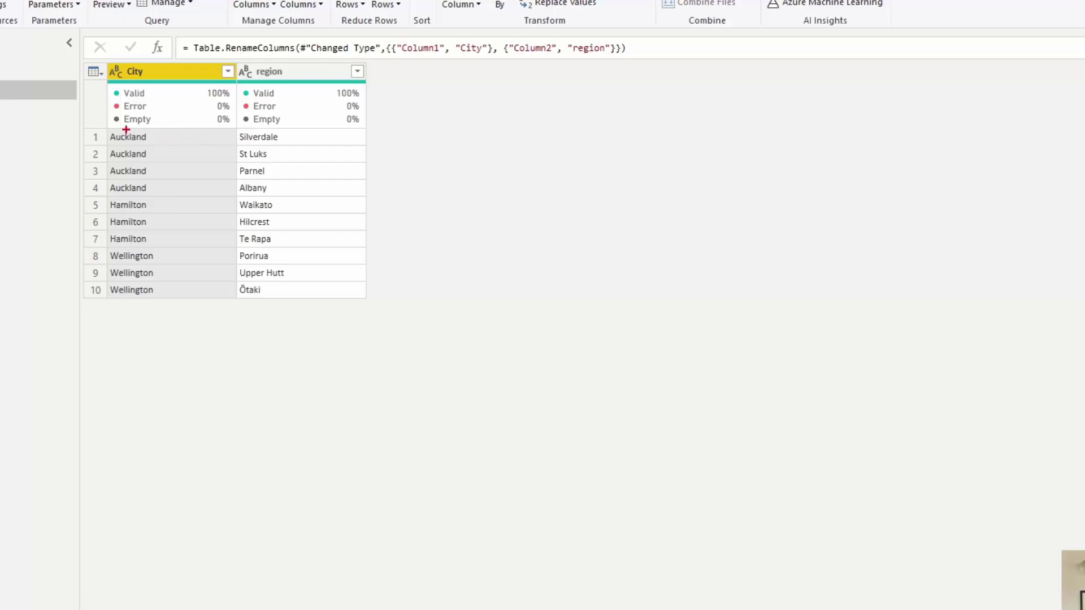
mouse_move(166, 130)
left_mouse_down()
mouse_move(139, 145)
mouse_move(92, 142)
mouse_move(96, 127)
mouse_move(175, 137)
left_mouse_up()
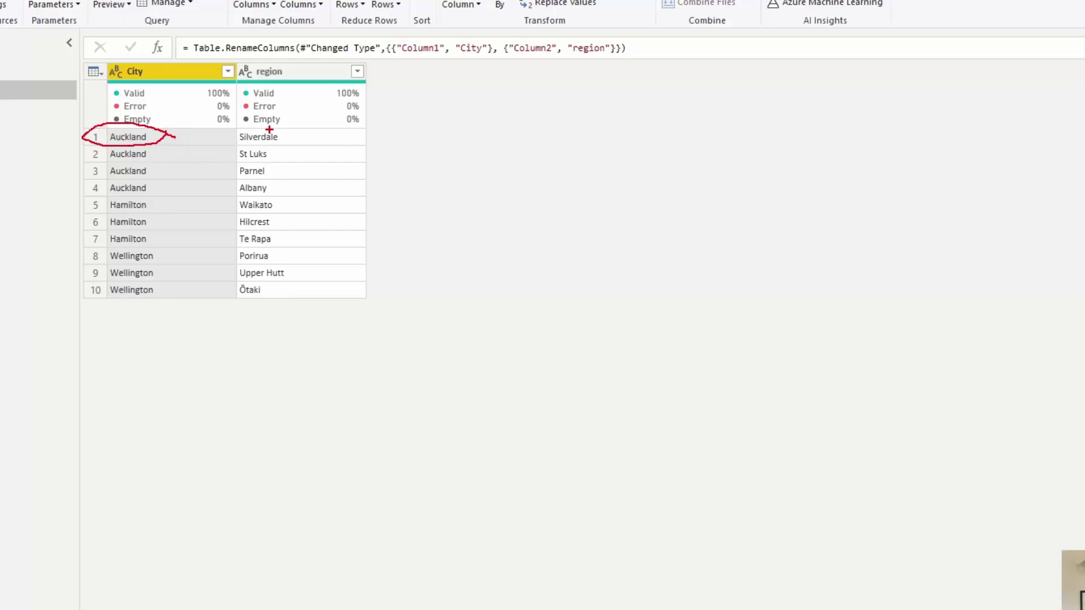
mouse_move(236, 139)
left_mouse_down()
mouse_move(269, 124)
mouse_move(292, 168)
mouse_move(286, 194)
mouse_move(222, 195)
mouse_move(235, 133)
left_mouse_up()
right_click(187, 138)
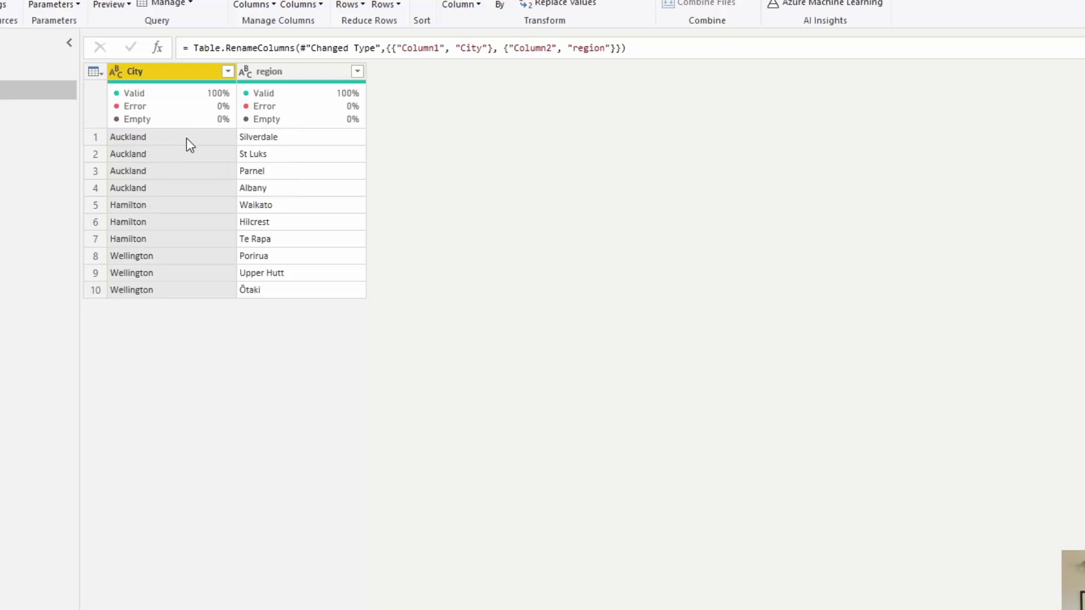
right_click(86, 158)
left_click(131, 23)
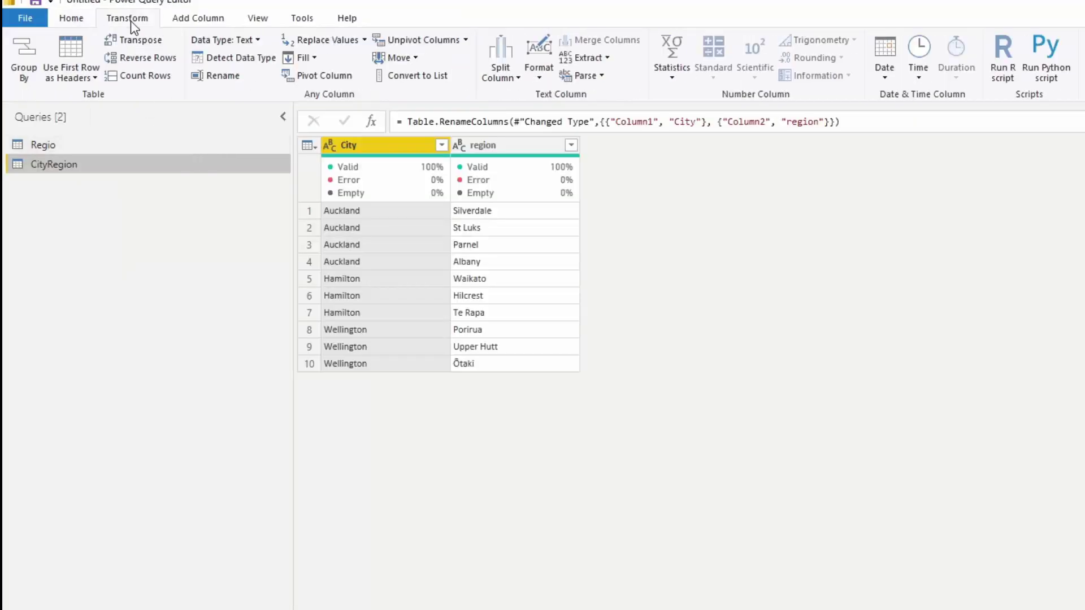
- Group CityRegion by City with All Rows into a Count column, previewing Auckland's nested table
left_click(17, 67)
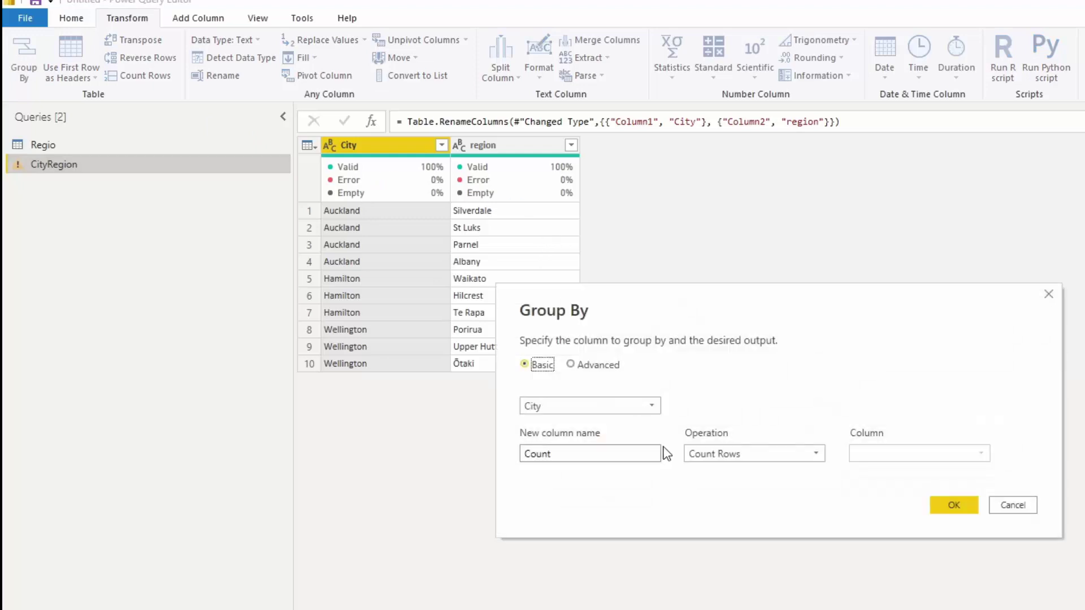
left_click(744, 455)
left_click(719, 583)
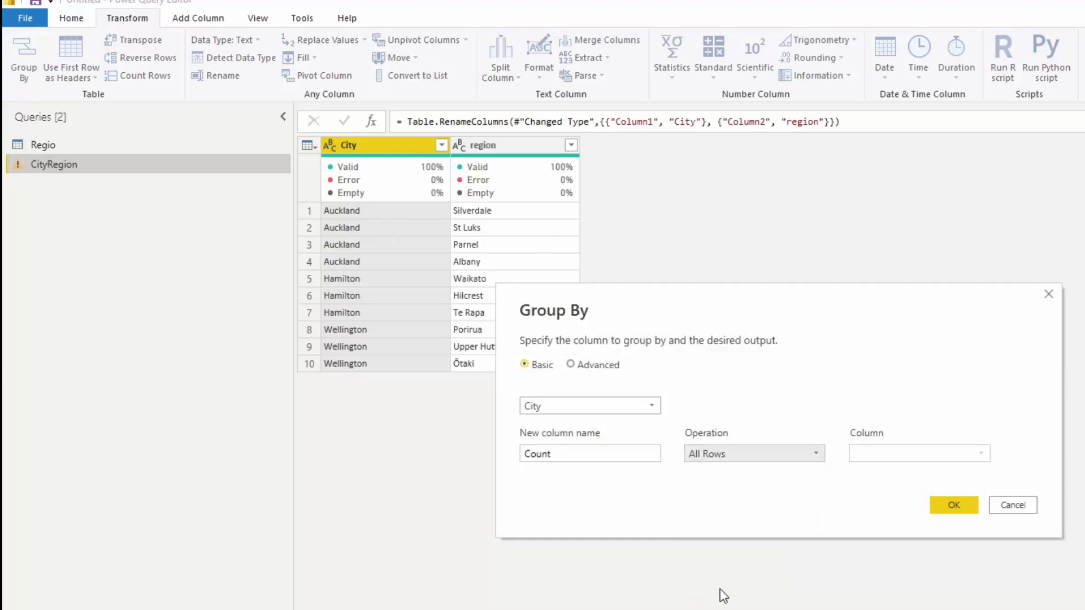
left_click(952, 506)
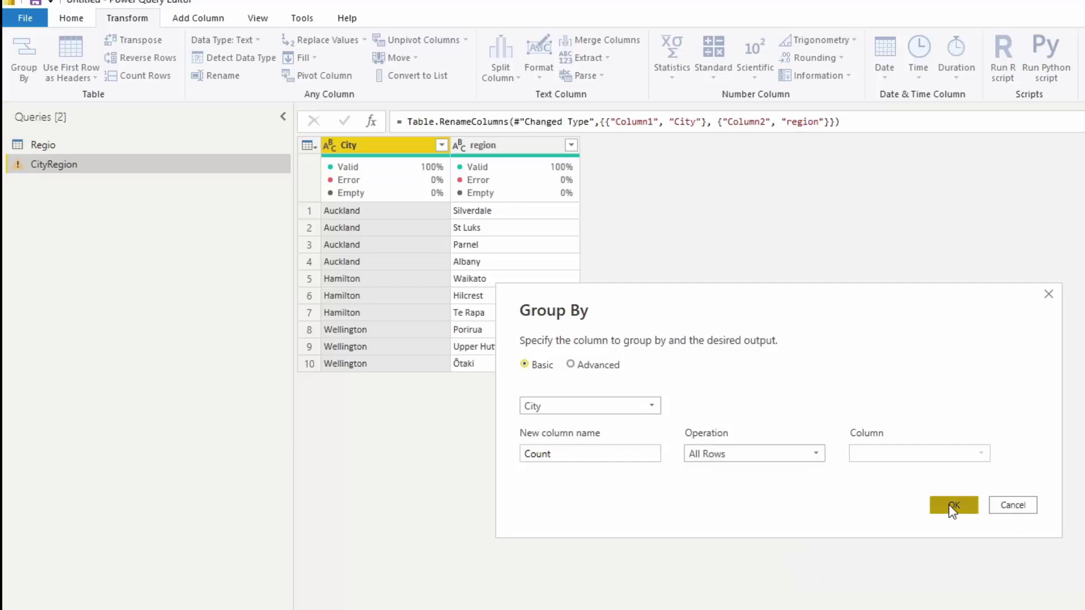
left_click(496, 209)
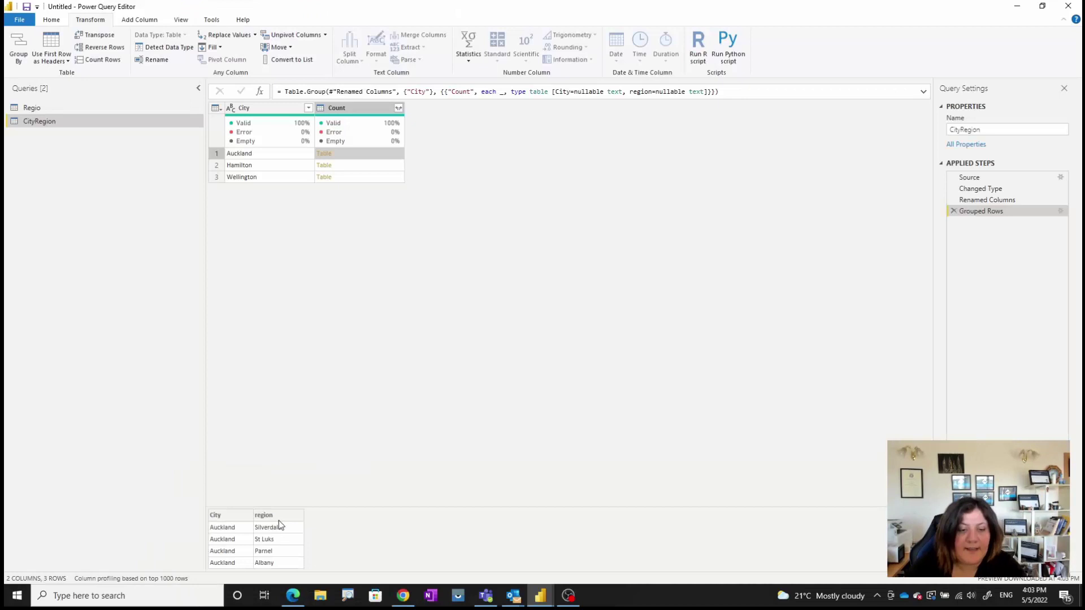
left_click(156, 22)
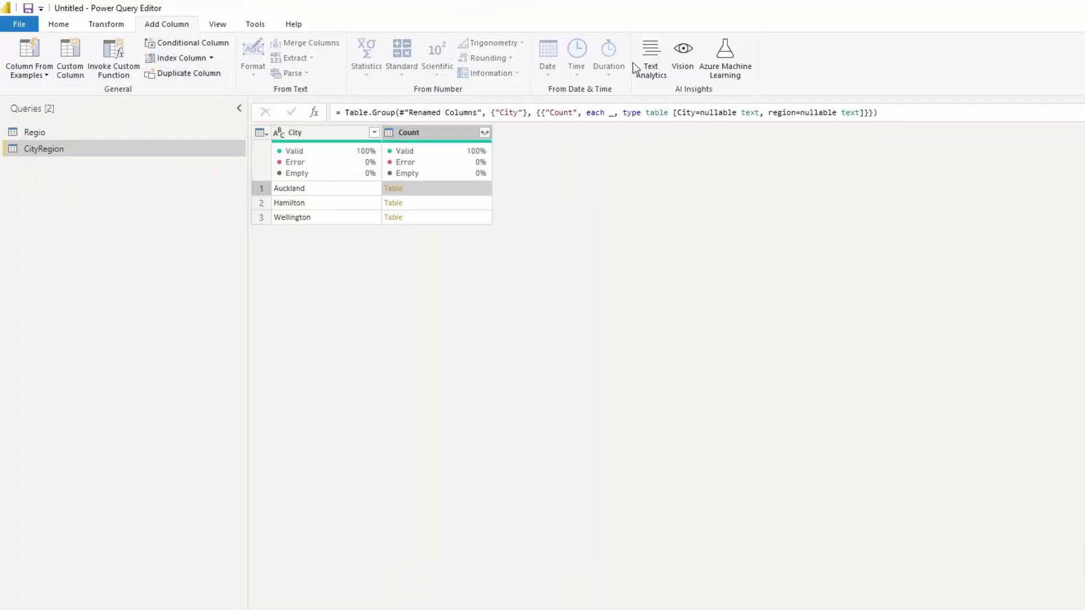
- Add a Custom column with the formula = Table.SelectColumns([Count],{"region"})
left_click(67, 72)
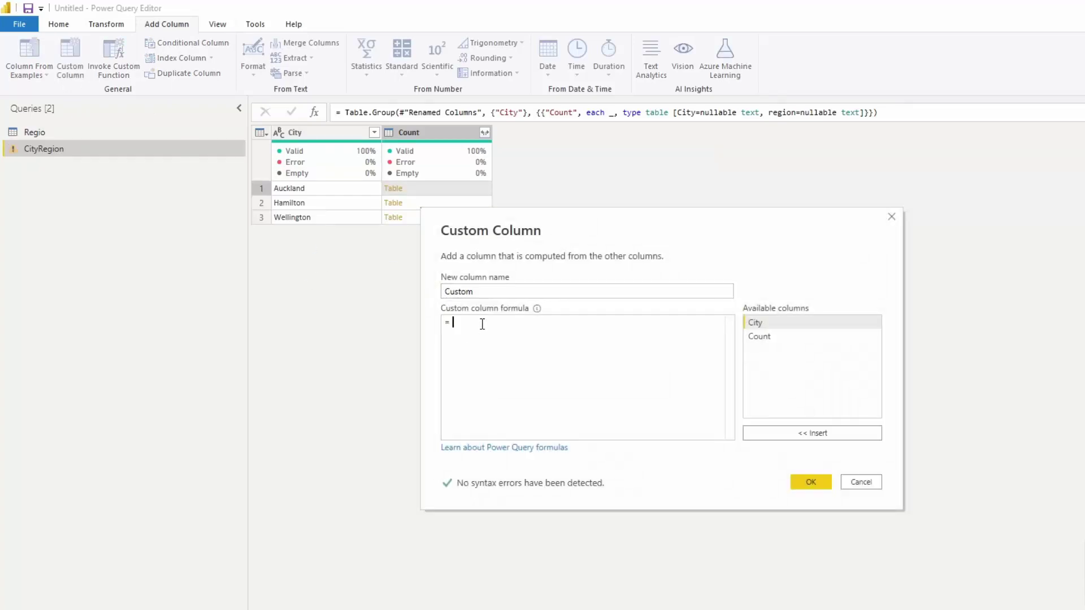
type("Table.")
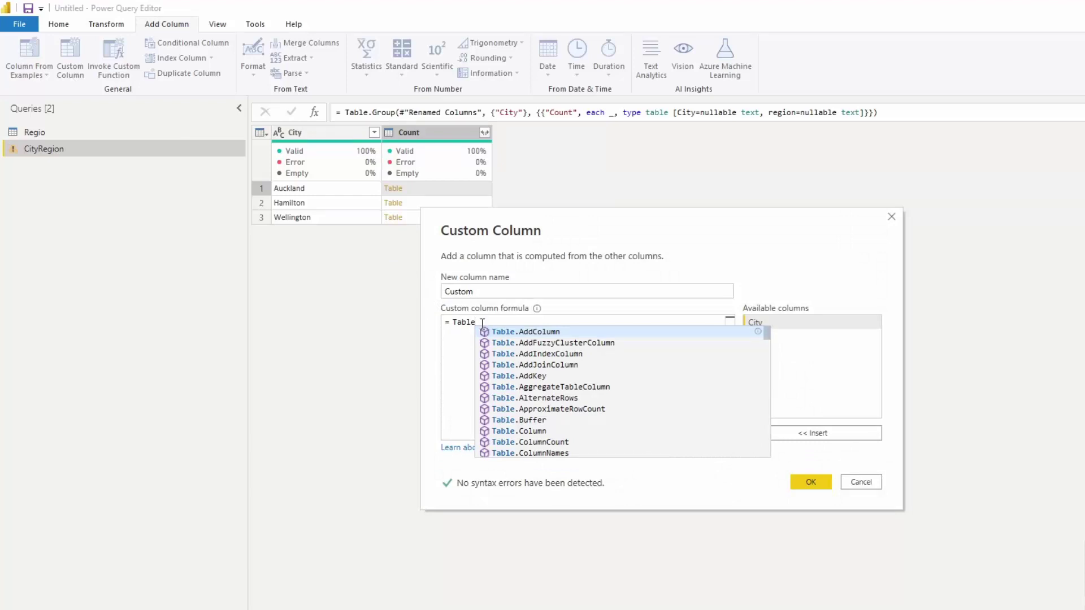
type("Sele")
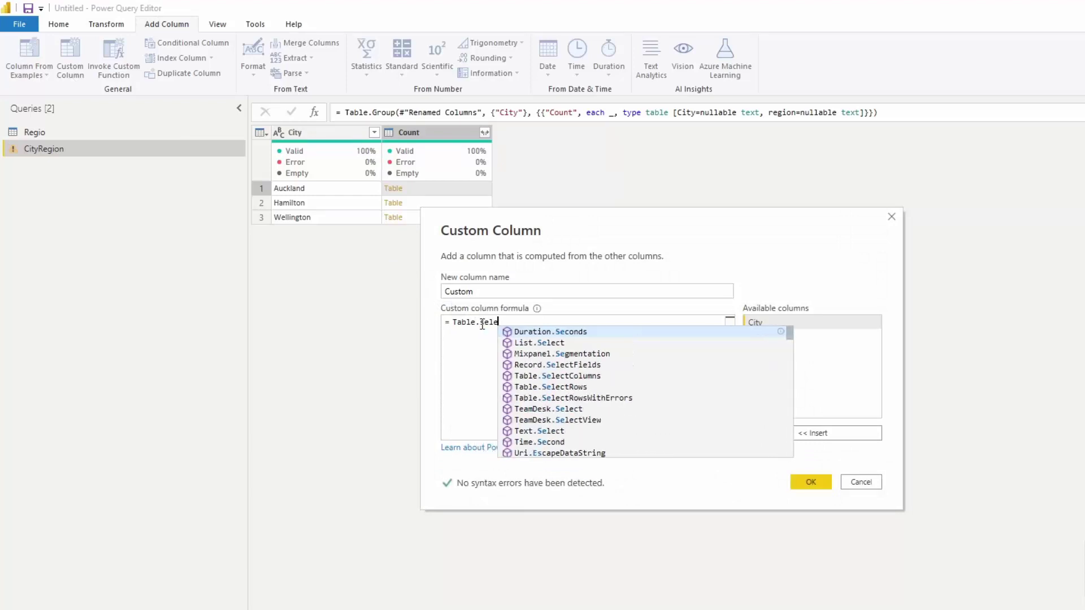
left_click(588, 355)
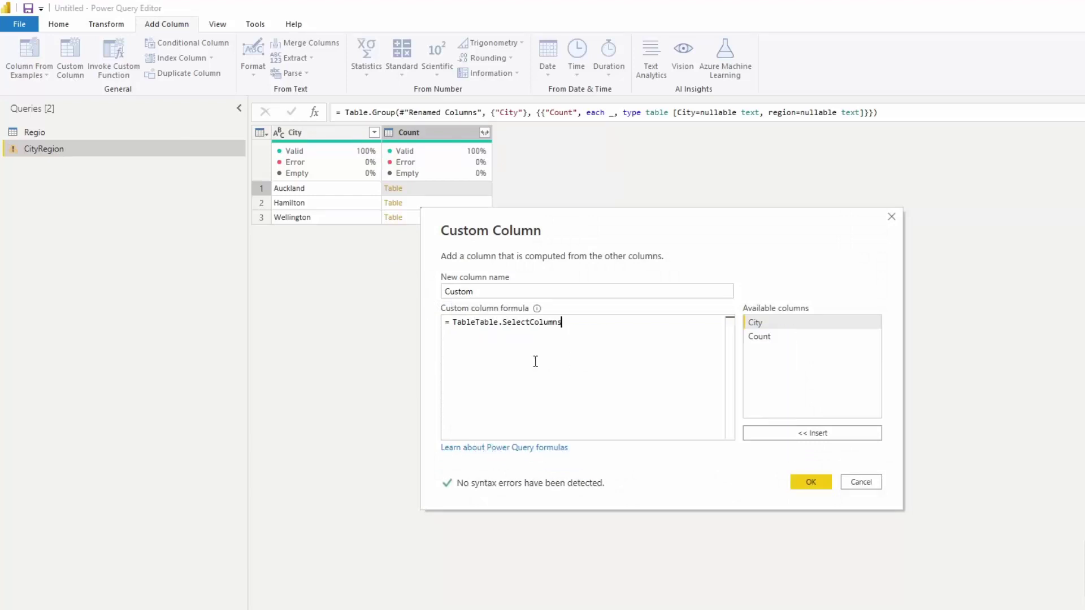
double_click(476, 323)
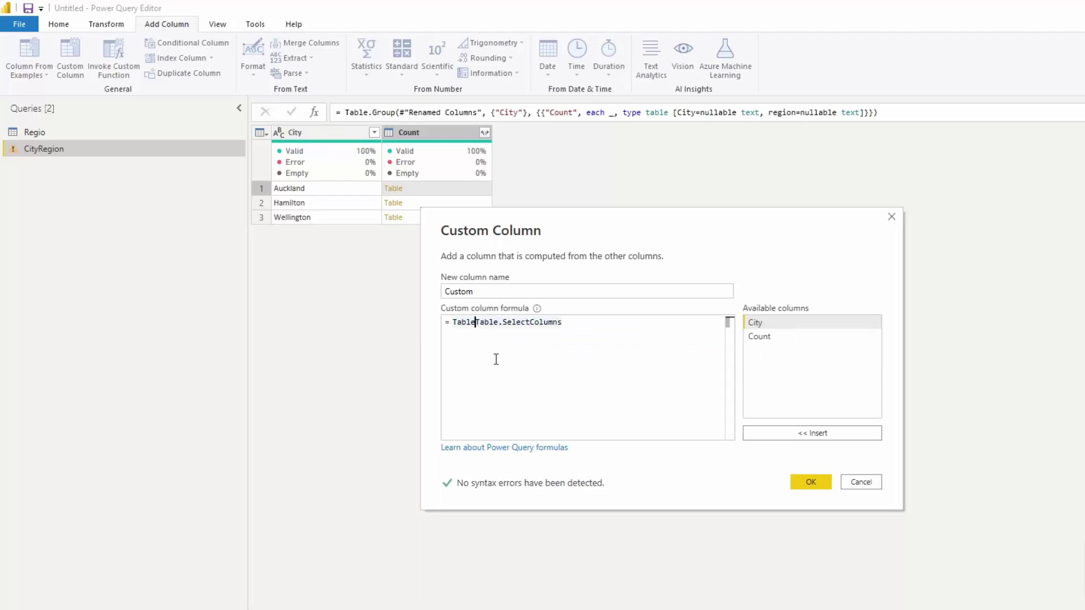
key("Home")
key("Delete")
key("Delete")
key("Delete")
key("Delete")
key("Delete")
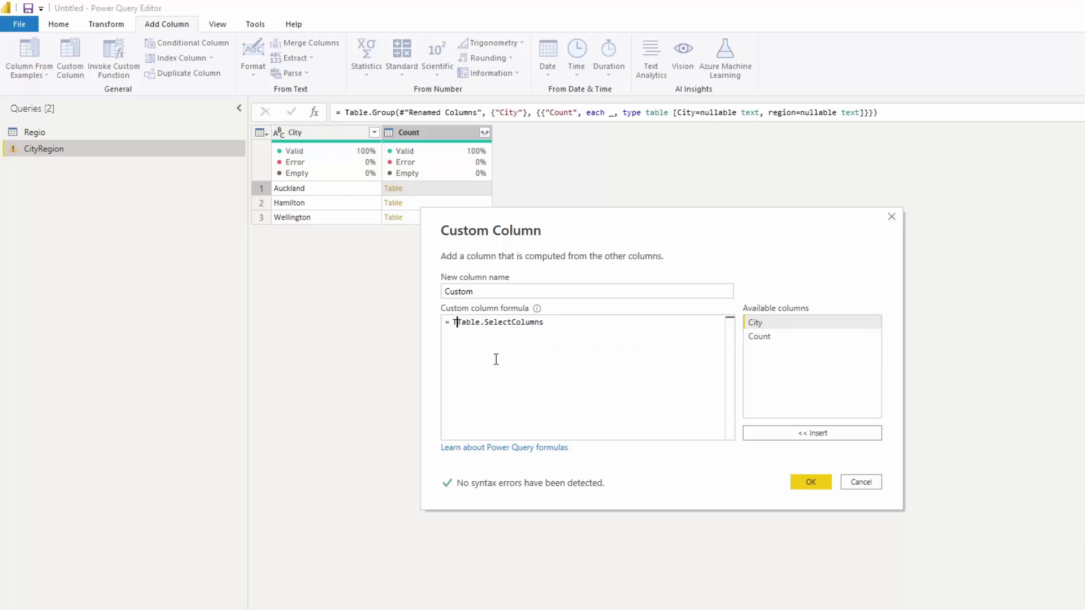
left_click(548, 325)
type("(")
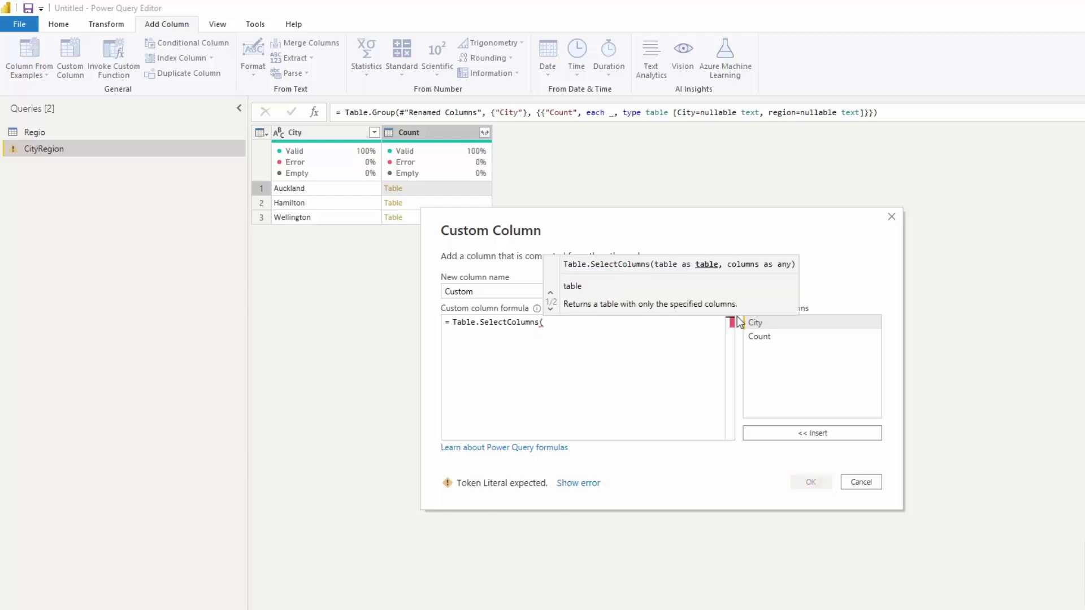
double_click(781, 337)
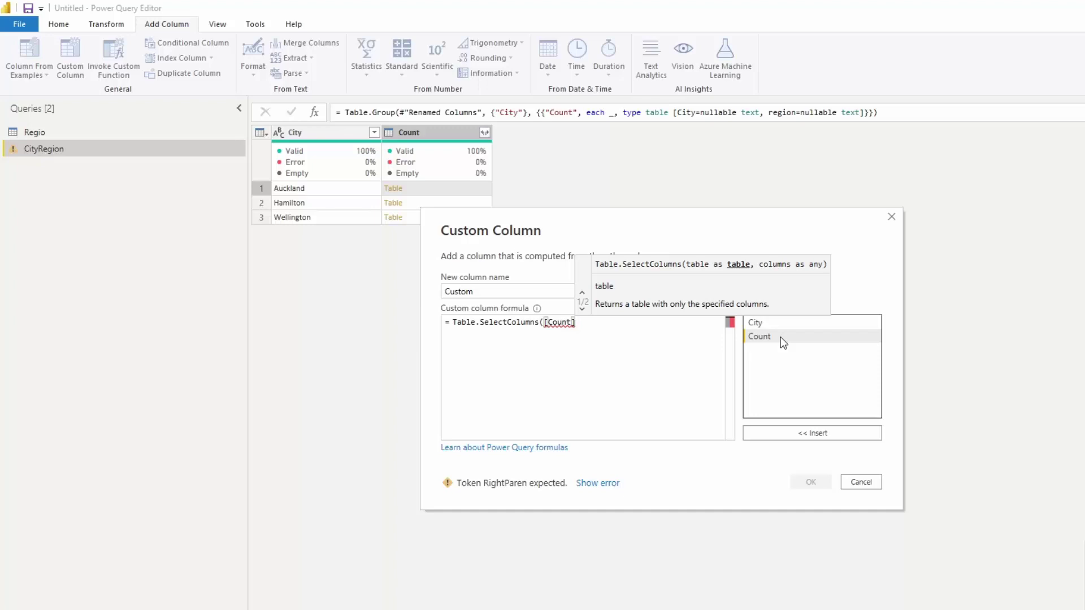
type(",{")
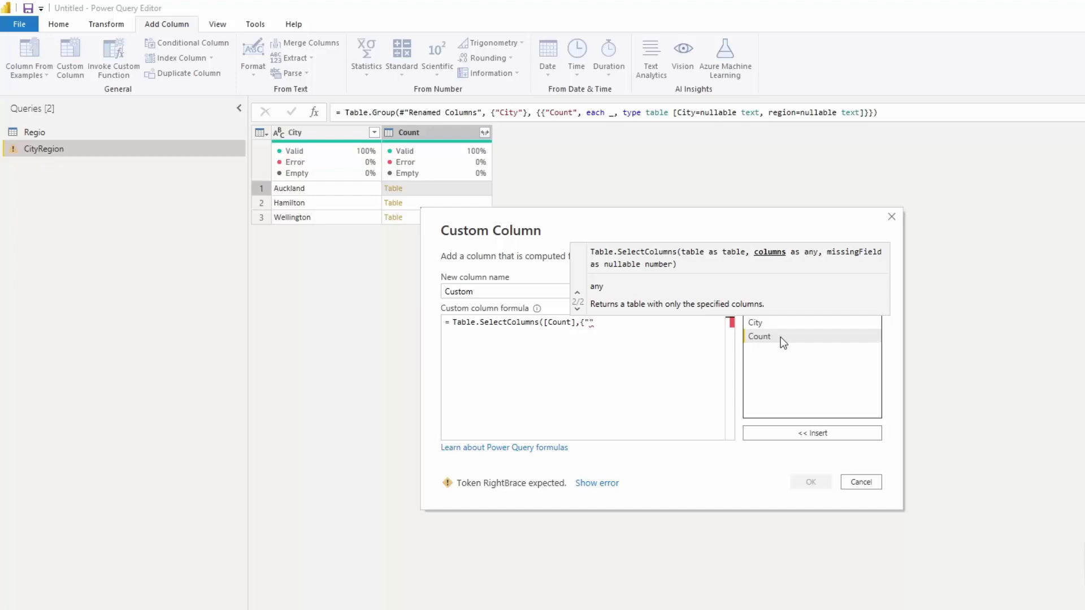
type("\"region\"})")
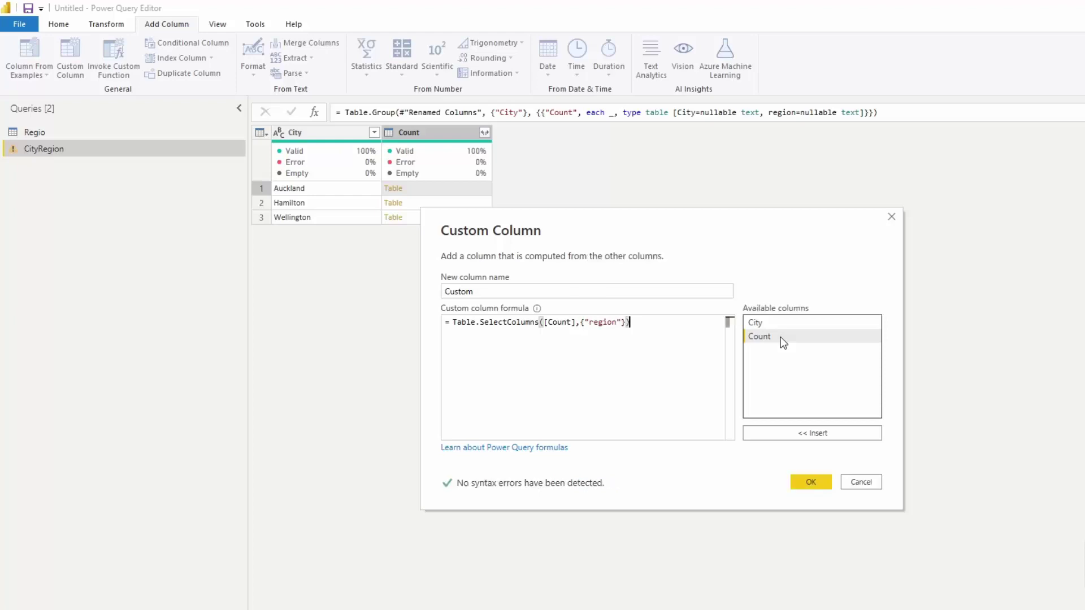
left_click(810, 480)
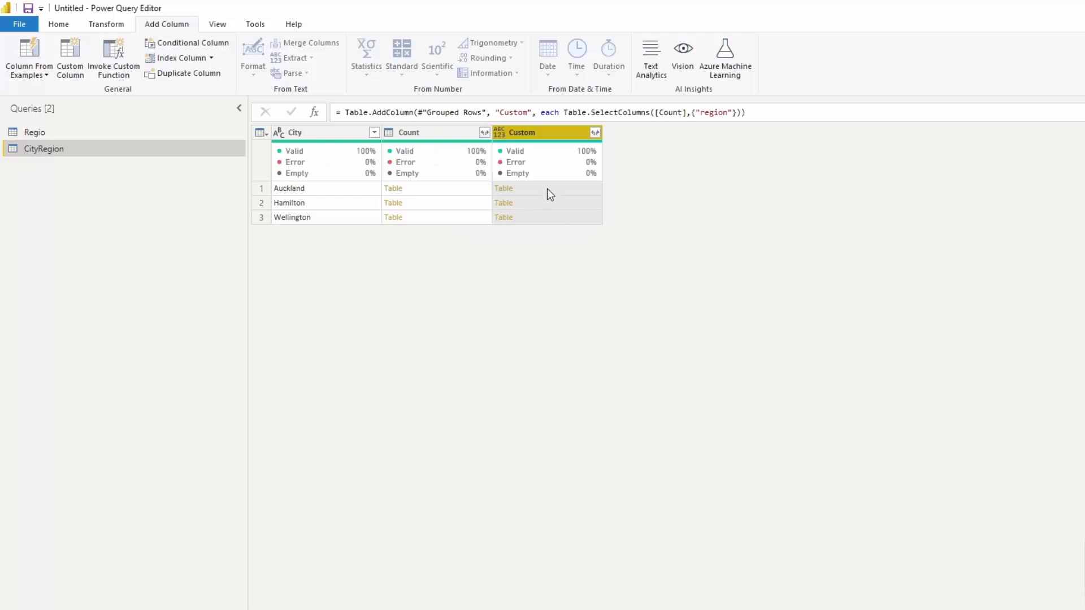
- Compare Auckland's Count and Custom tables, then remove the Count column
left_click(547, 188)
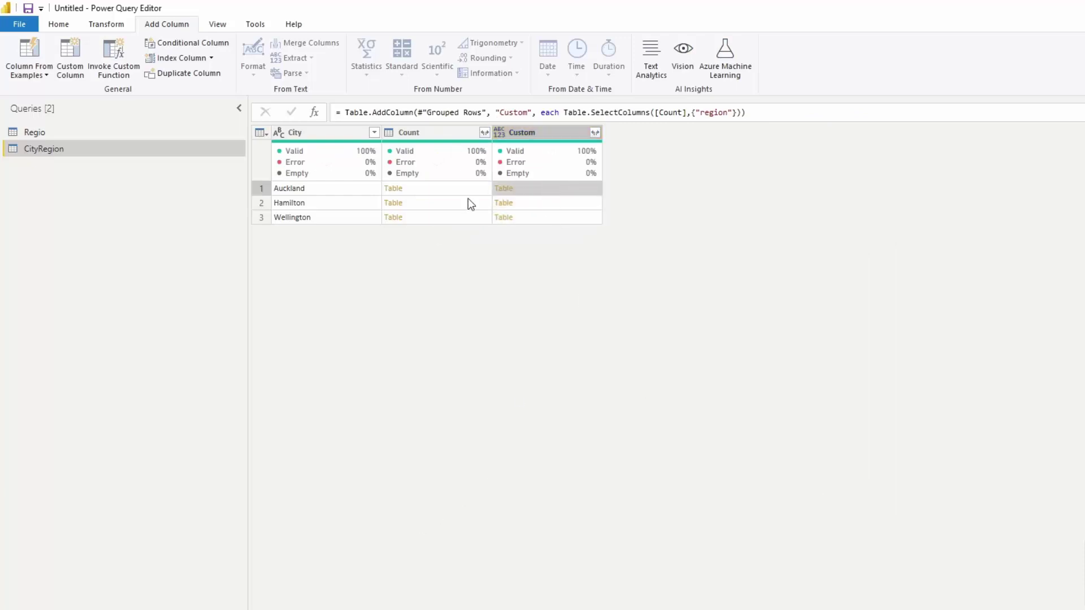
left_click(436, 191)
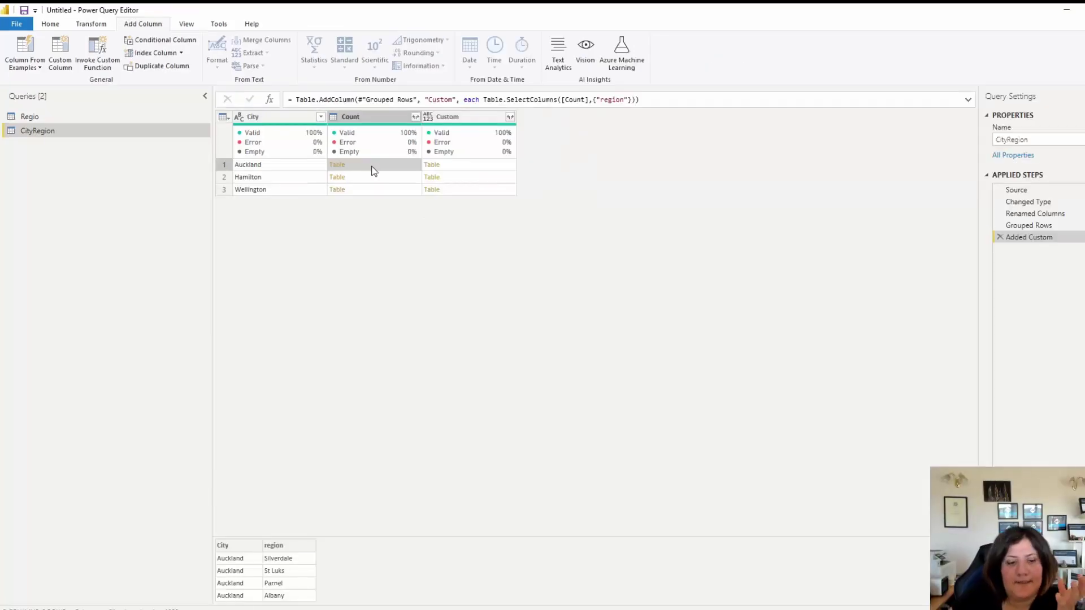
left_click(464, 164)
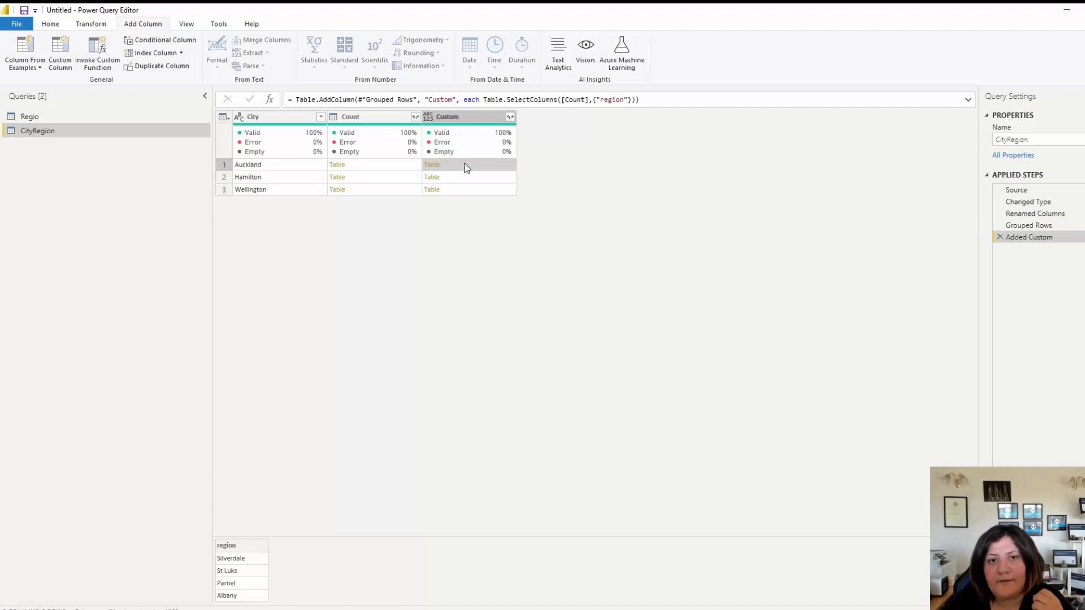
left_click(377, 118)
right_click(377, 122)
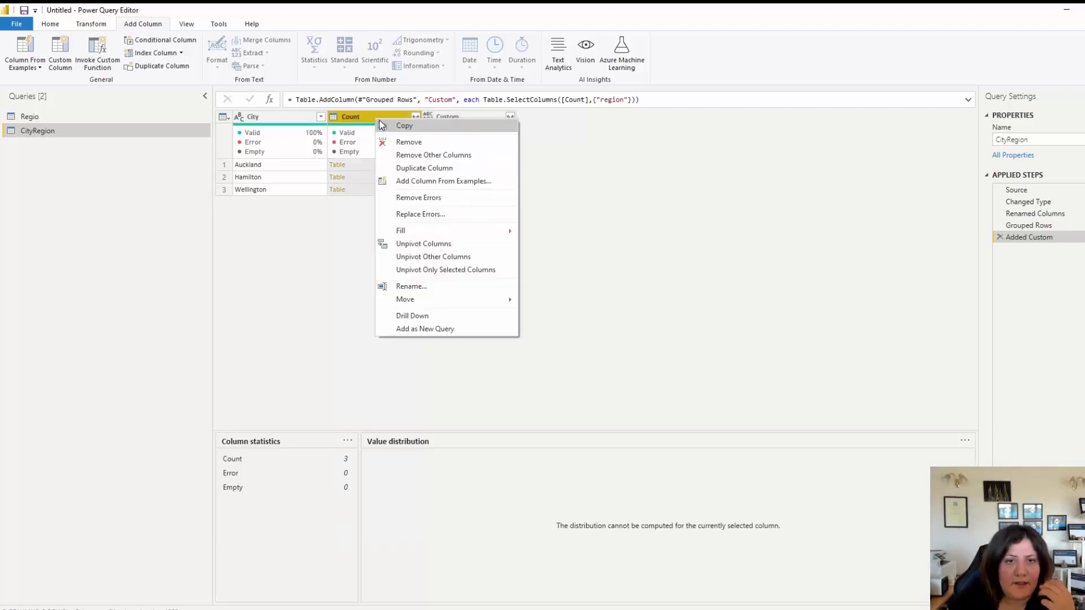
left_click(404, 145)
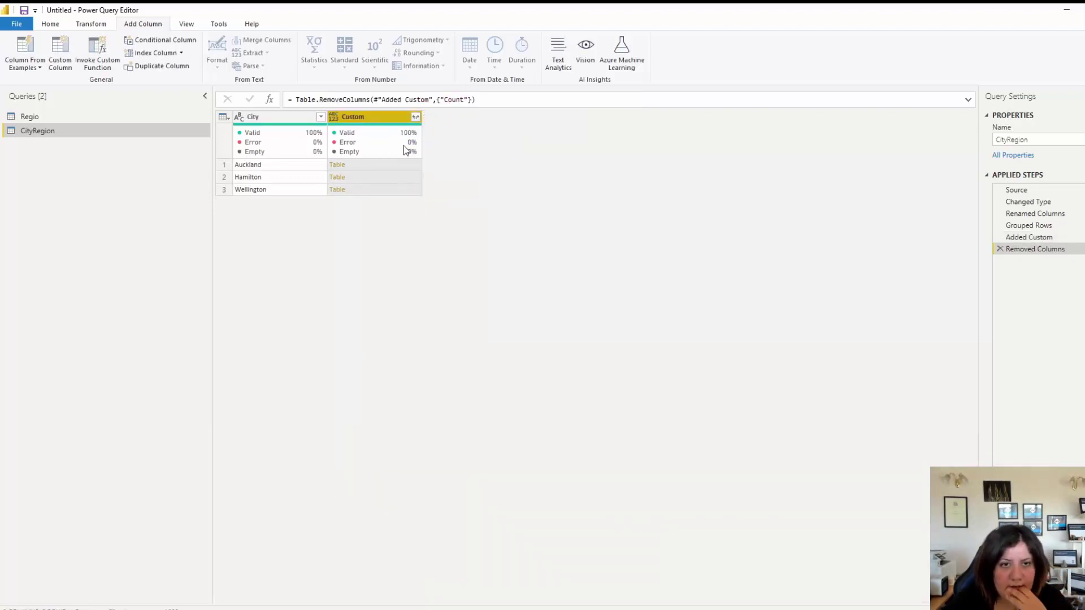
- Mark the Auckland row and its region table with the pen, then clear the ink
left_click(313, 167)
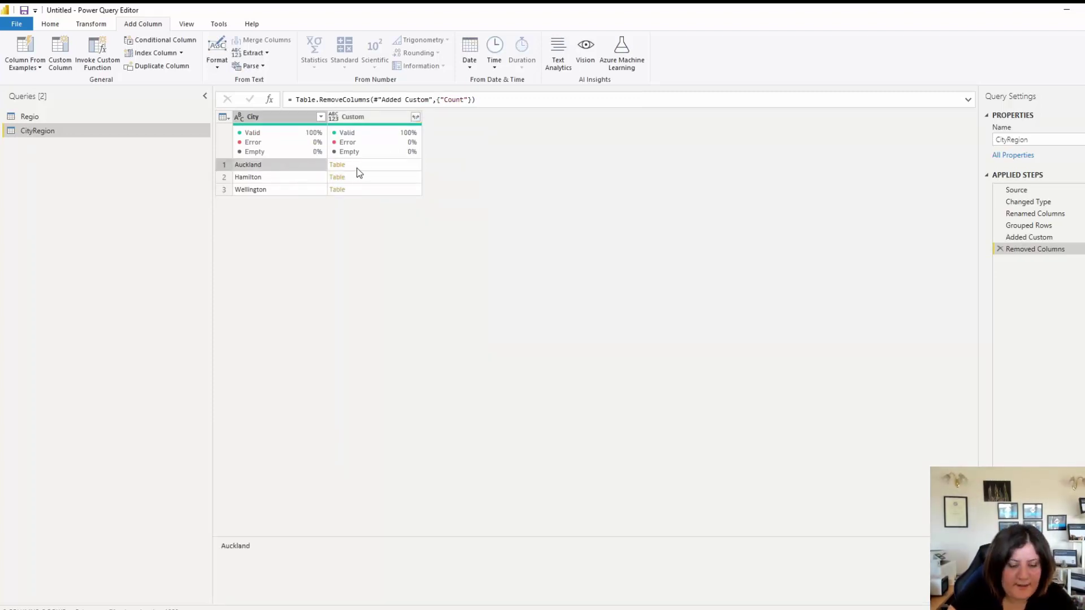
key("ctrl+2")
mouse_move(341, 170)
left_mouse_down()
mouse_move(357, 168)
mouse_move(350, 153)
left_mouse_up()
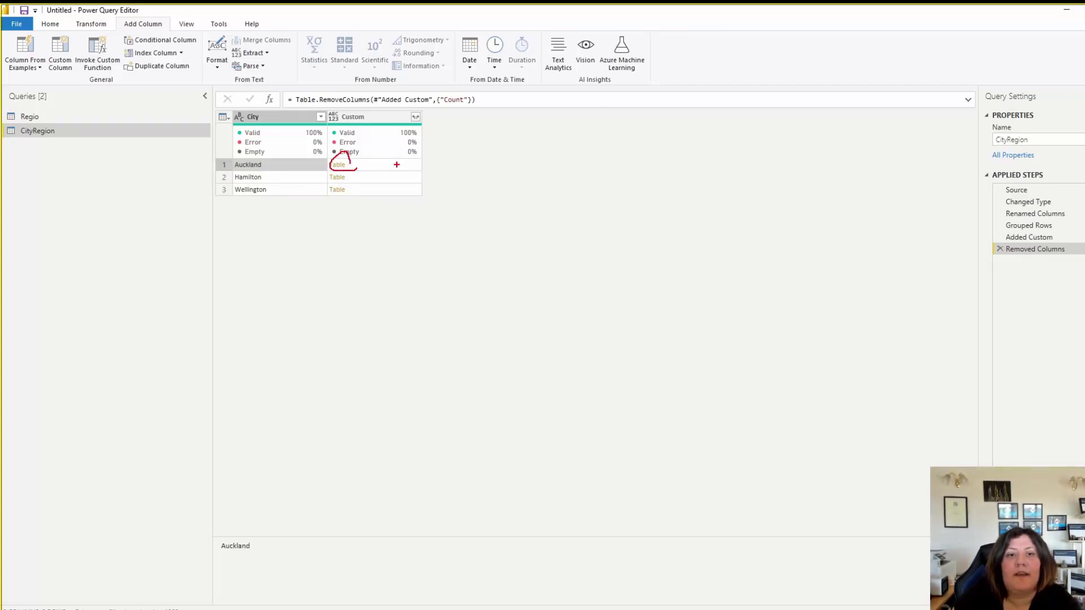
mouse_move(418, 147)
left_mouse_down()
mouse_move(436, 167)
mouse_move(461, 142)
left_mouse_up()
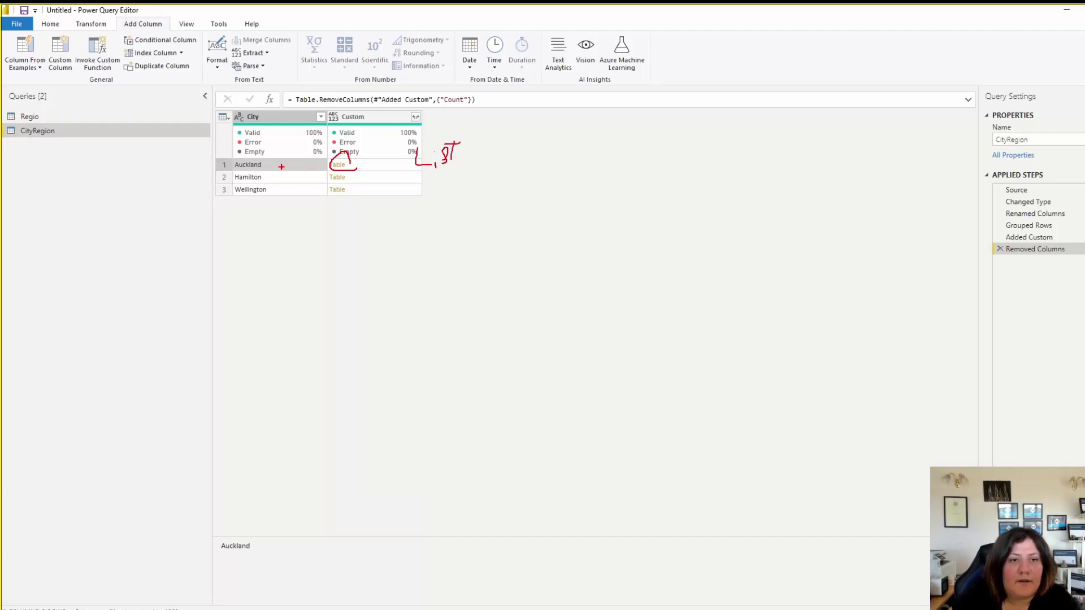
left_click_drag(281, 167, 295, 139)
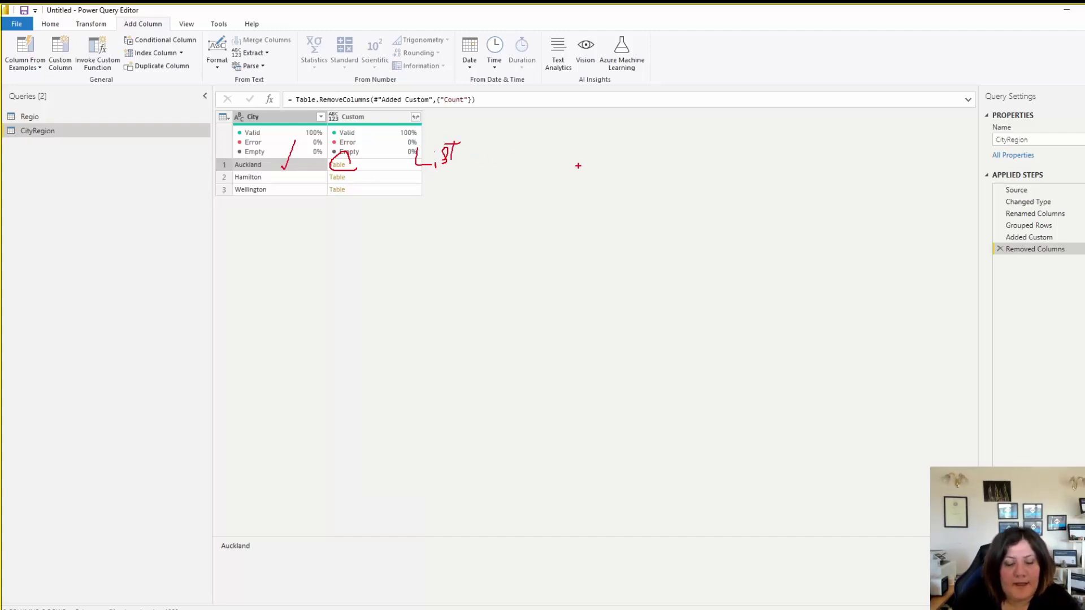
key("Escape")
left_click(395, 118)
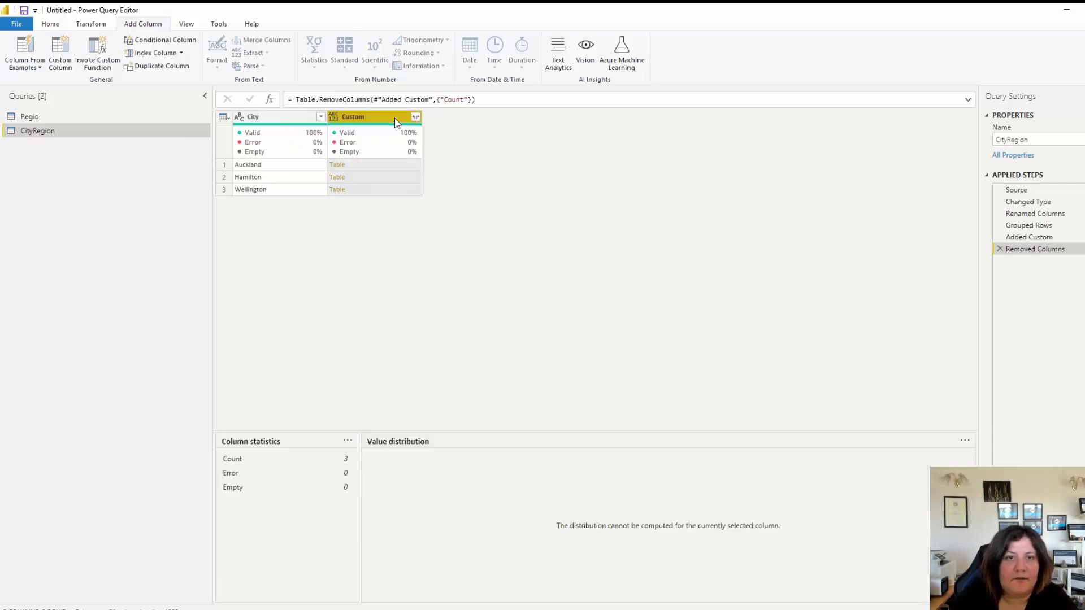
- Start a new custom column formula with the Table.ToList function
left_click(67, 53)
left_click(429, 280)
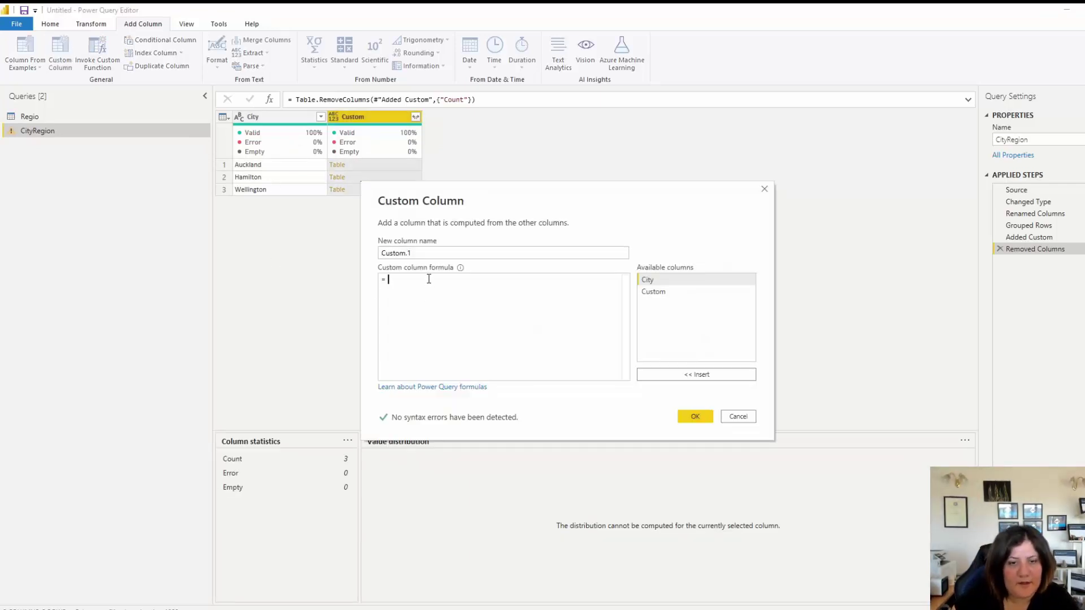
type("table.")
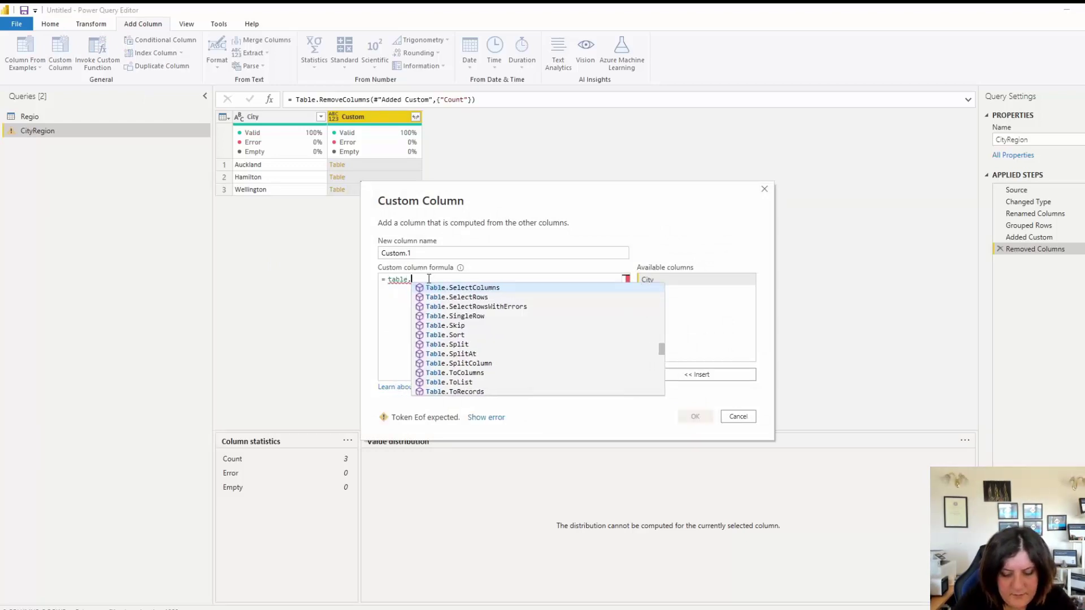
type("toli")
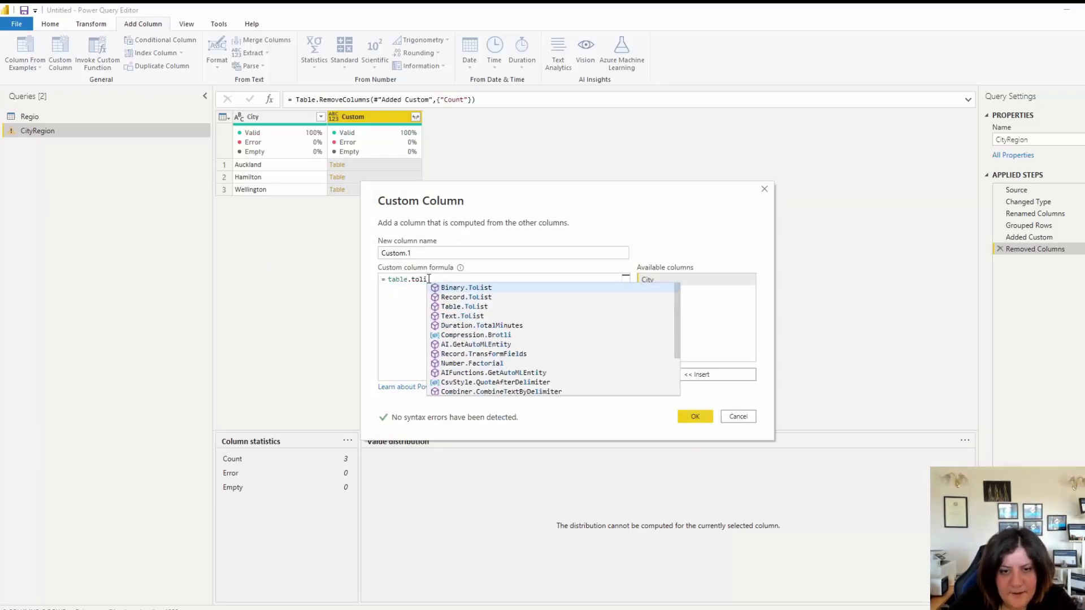
left_click(483, 298)
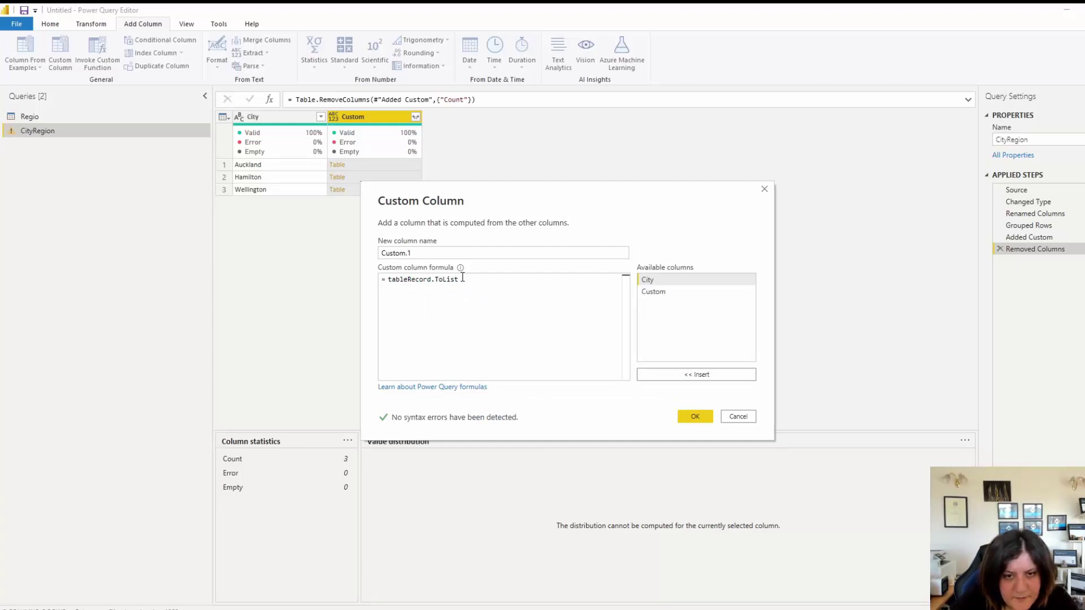
left_click_drag(460, 280, 388, 281)
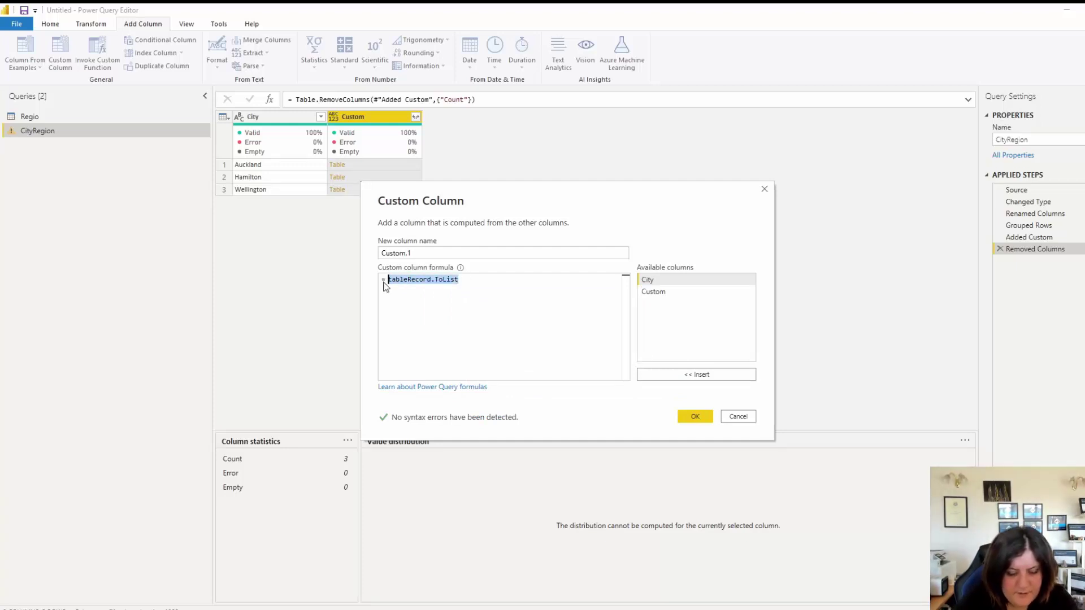
type("Table")
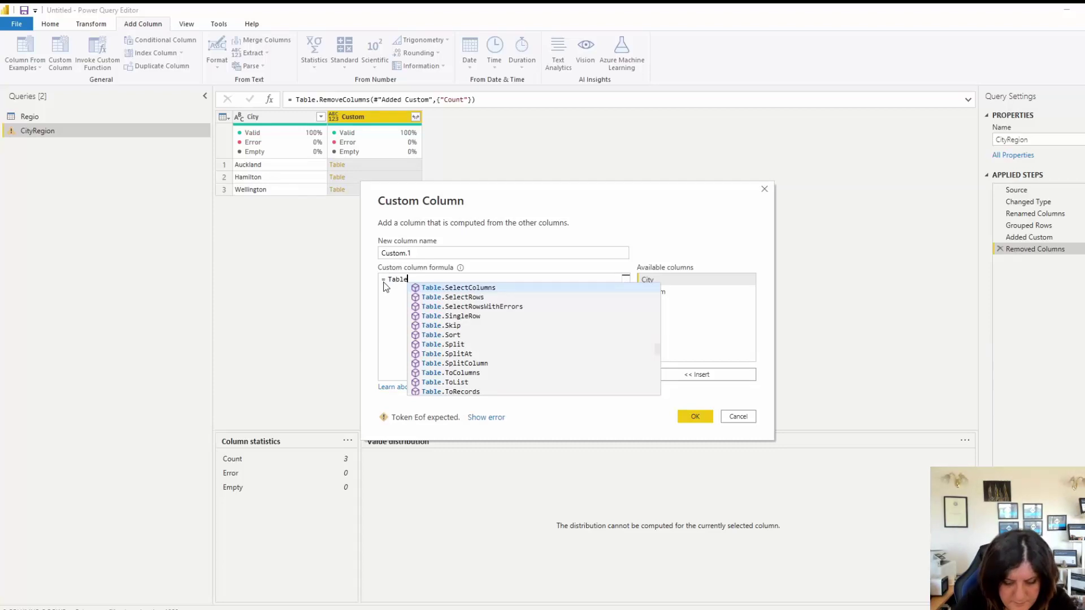
type(".tolis")
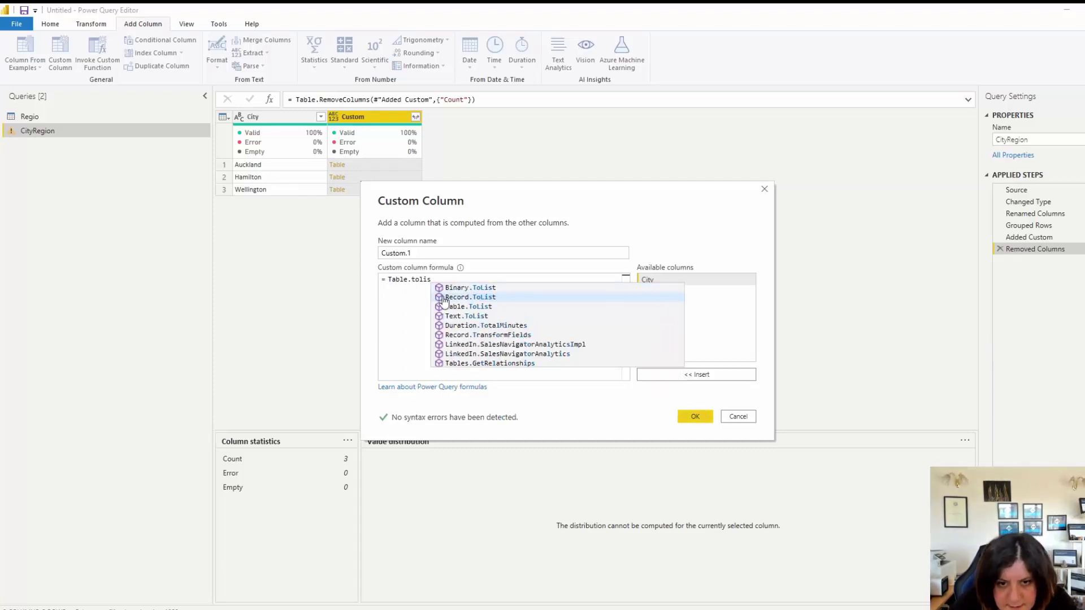
left_click(464, 307)
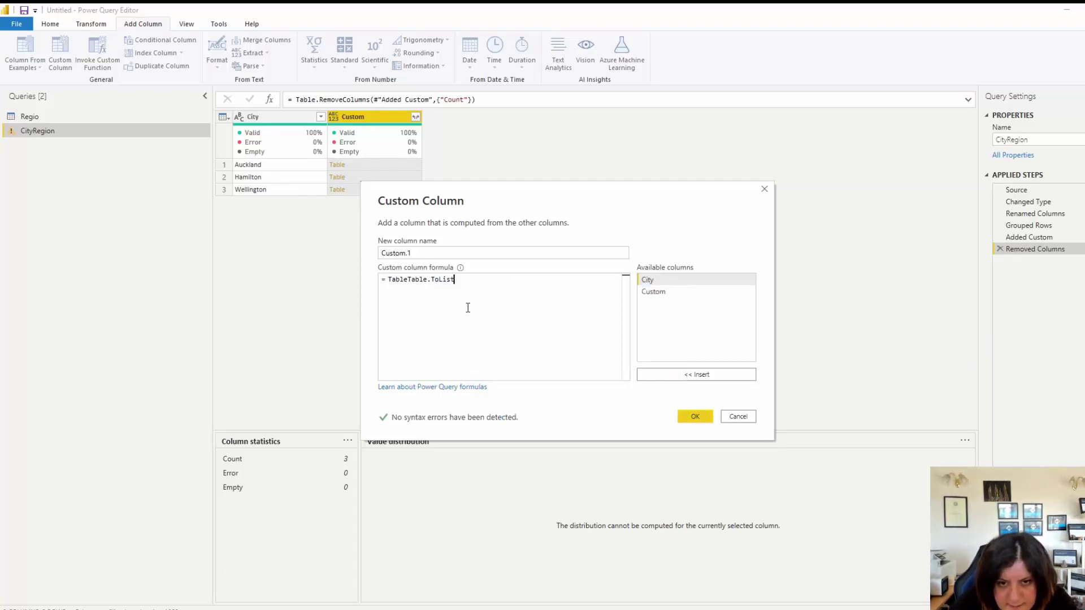
- Complete the formula as Table.ToList([Custom]) and create the Custom.1 column
left_click(409, 282)
key("BackSpace")
key("BackSpace")
key("BackSpace")
key("BackSpace")
key("BackSpace")
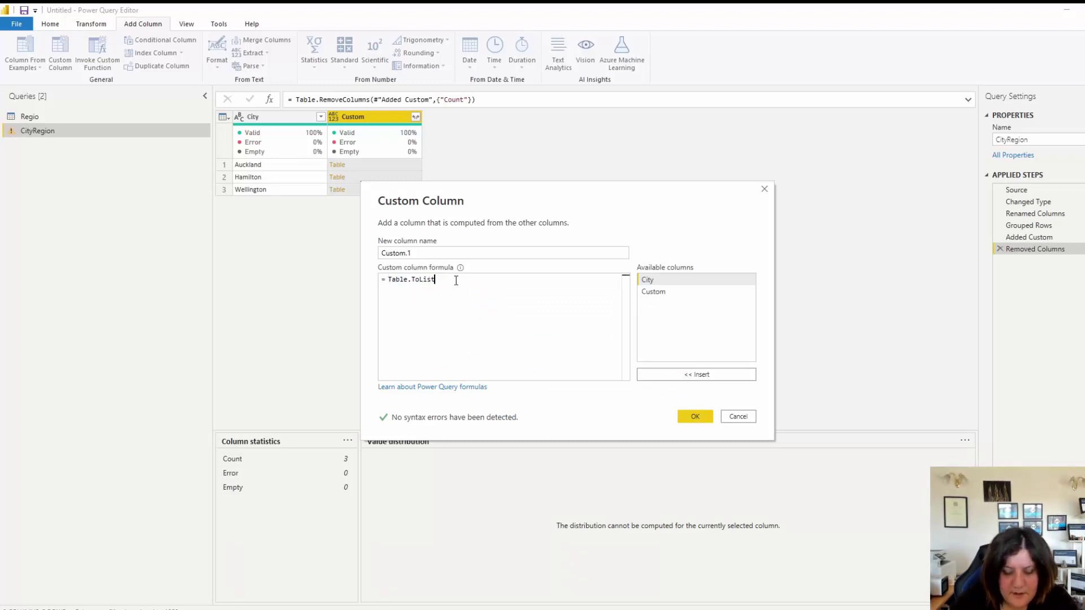
type("(")
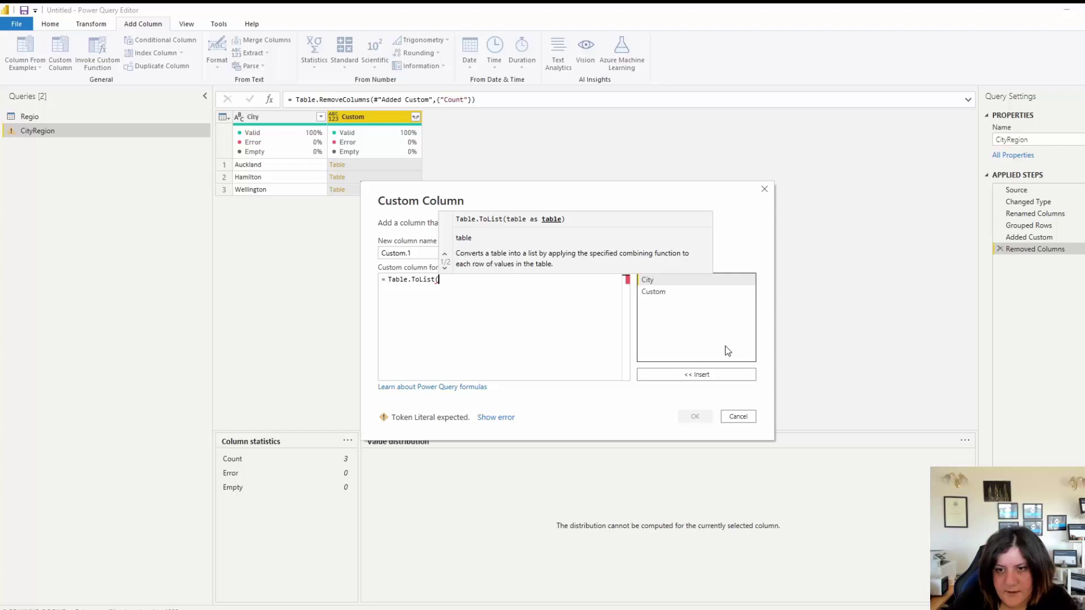
double_click(660, 293)
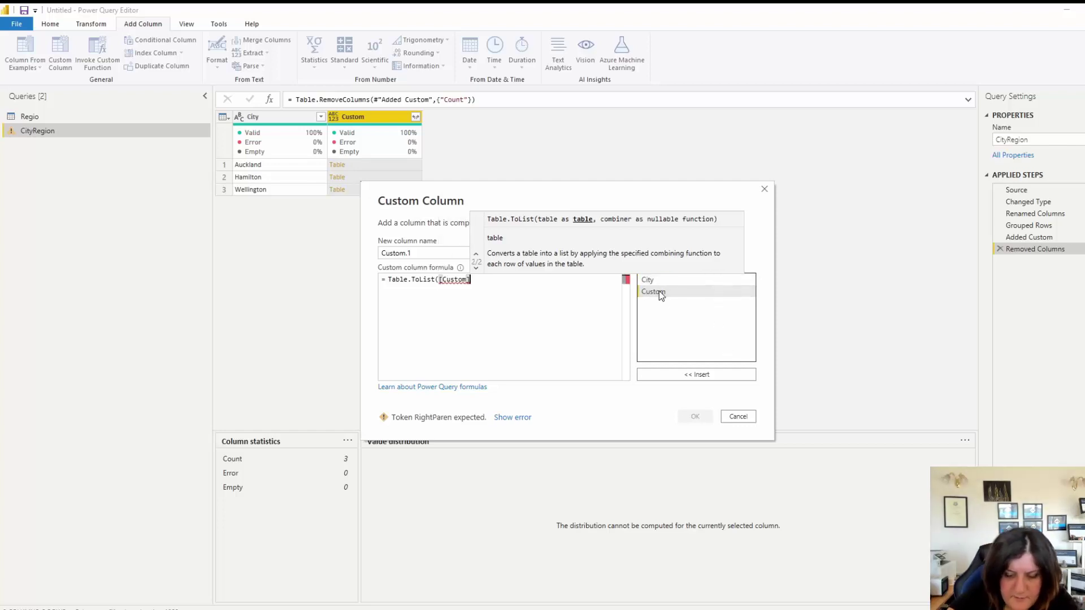
type(")")
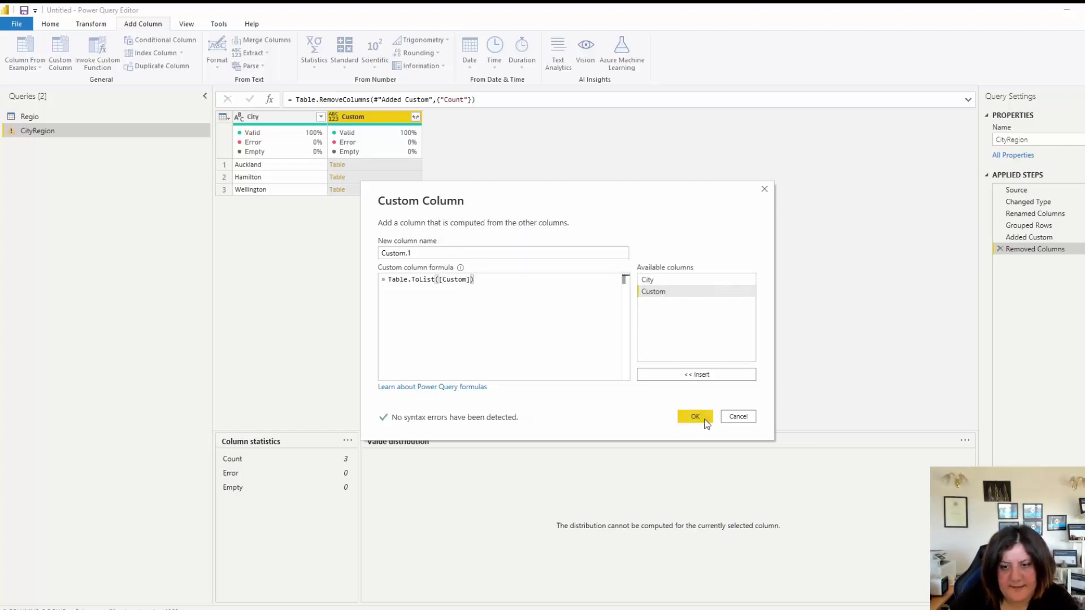
left_click(697, 417)
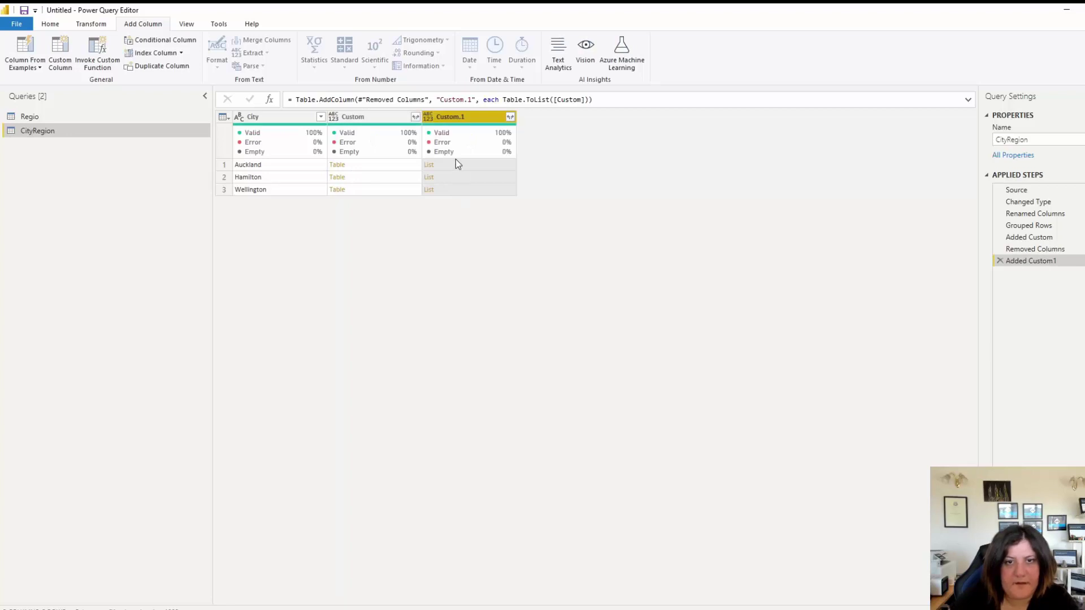
- Preview Auckland's region list, then remove the Custom column
left_click(457, 168)
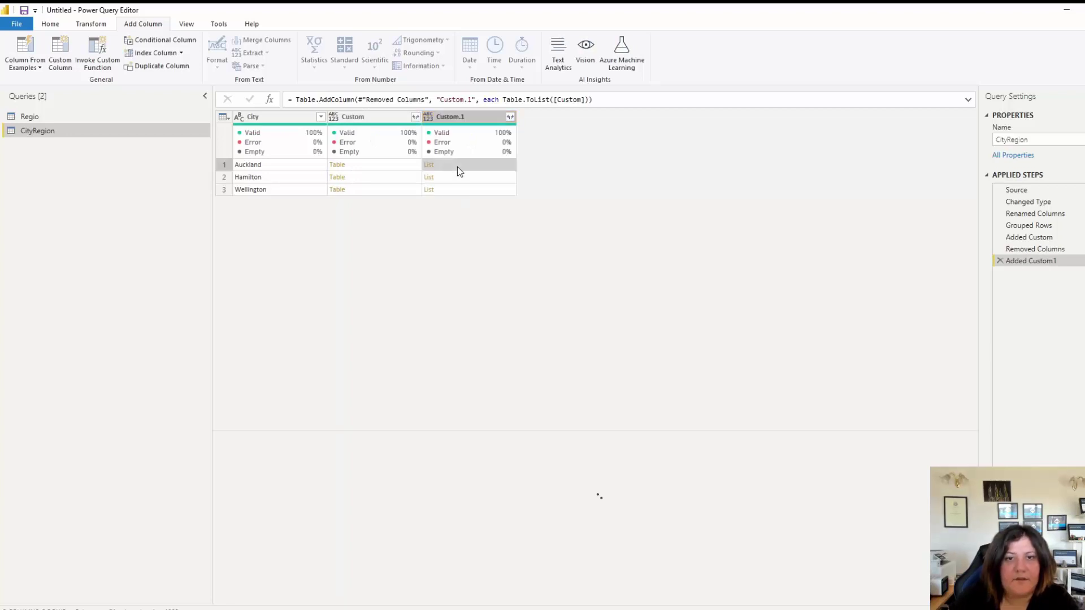
right_click(388, 117)
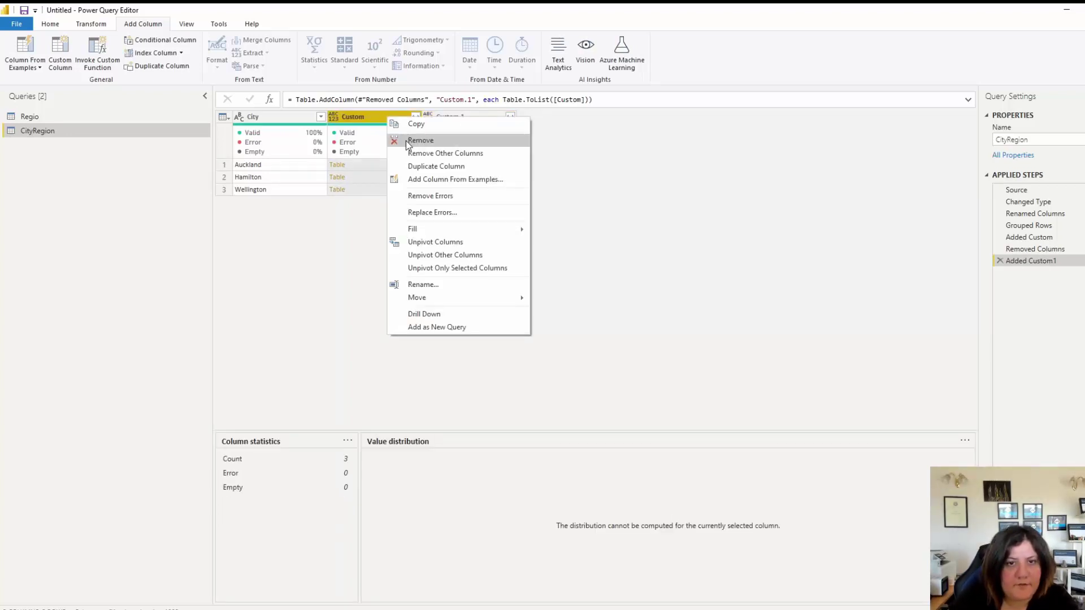
left_click(421, 140)
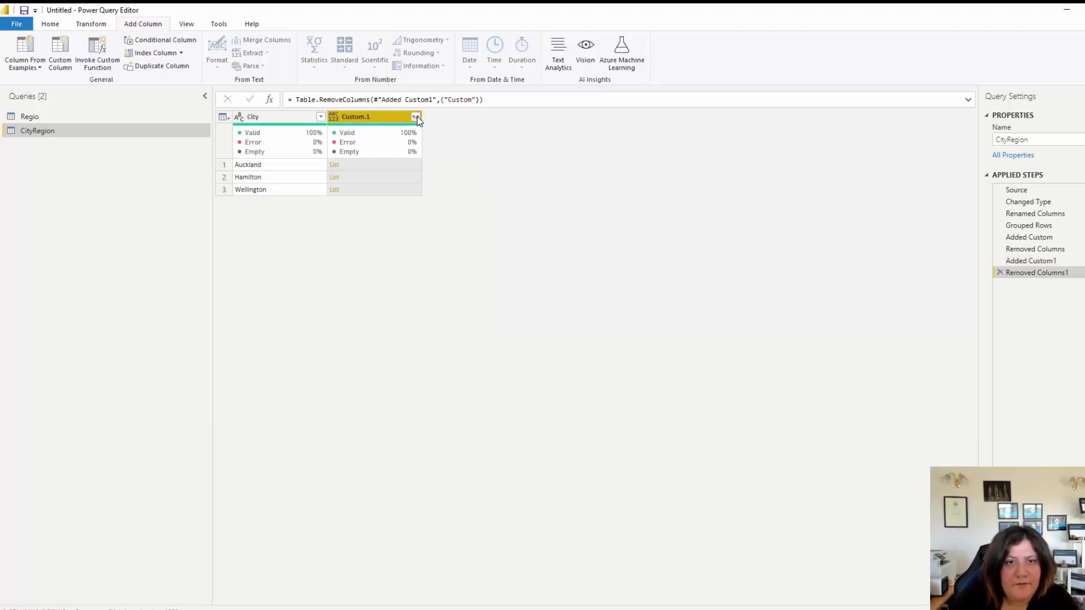
- Extract Custom.1's list values as comma-separated text
left_click(416, 118)
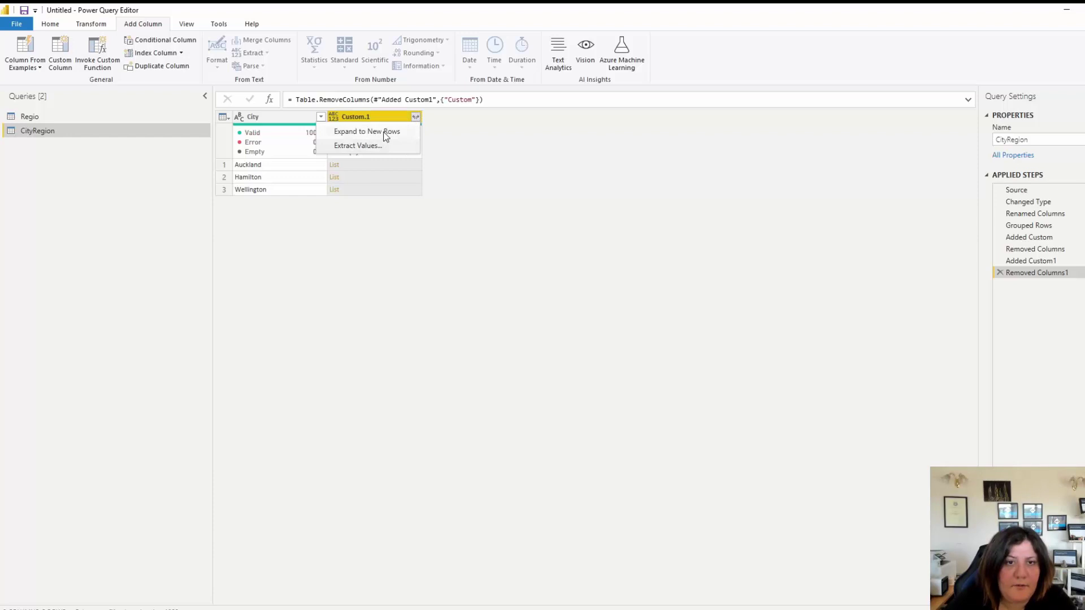
left_click(372, 148)
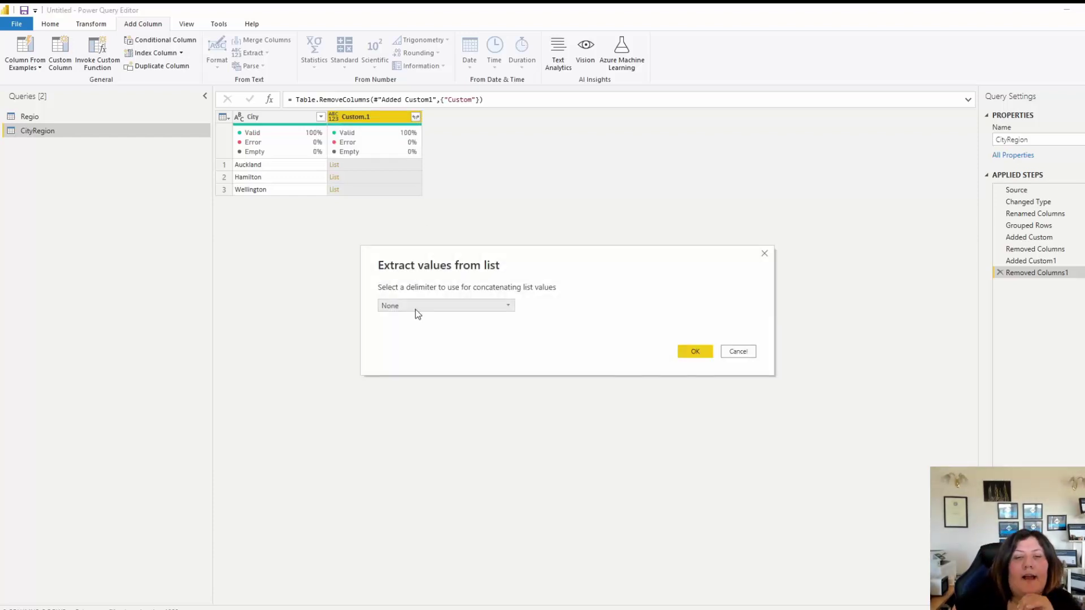
left_click(415, 308)
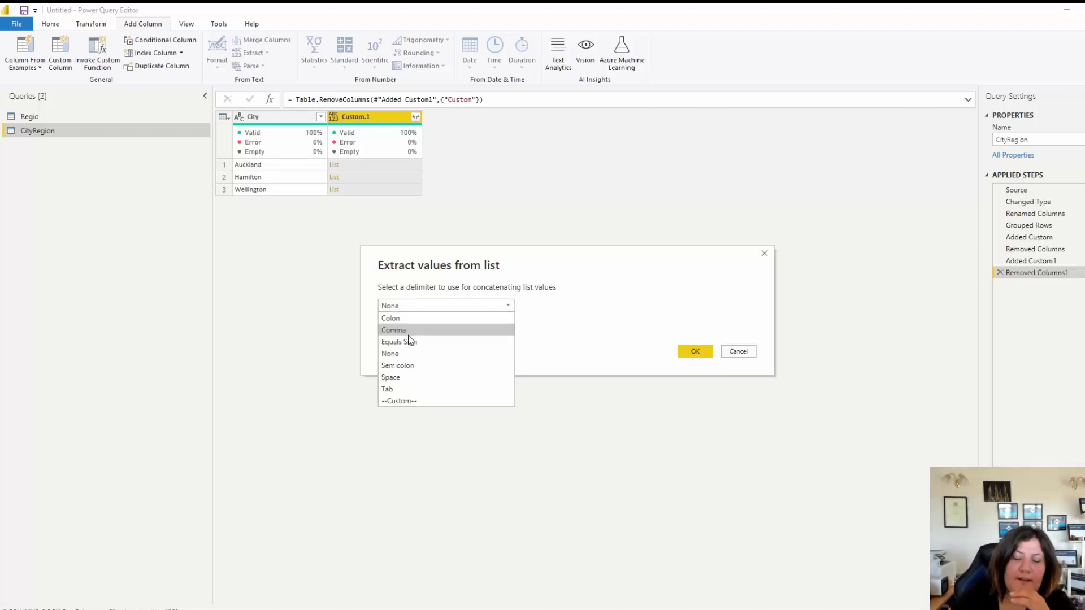
left_click(408, 333)
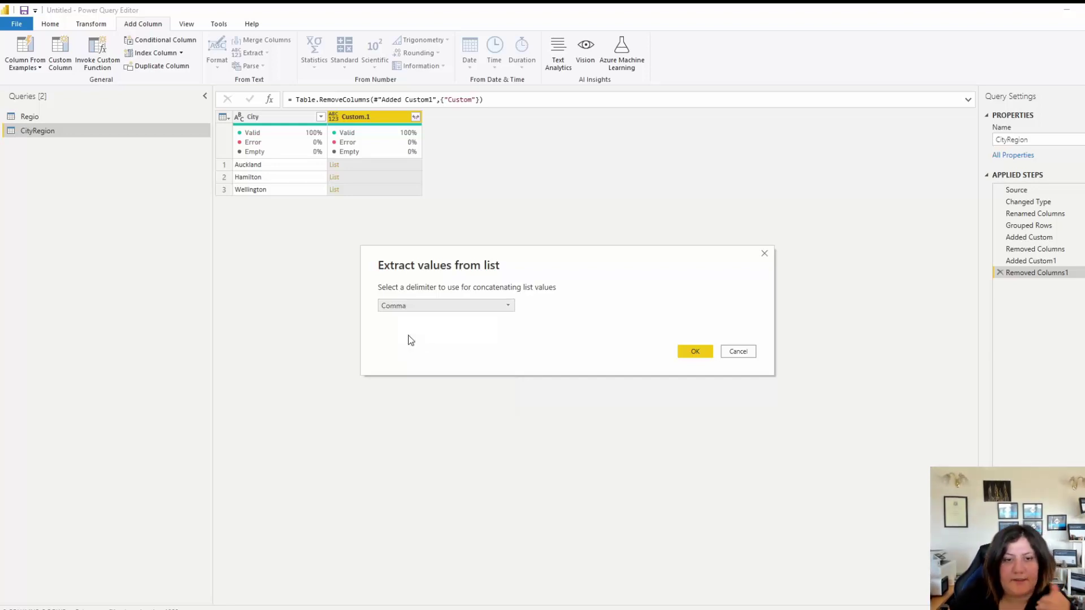
left_click(695, 352)
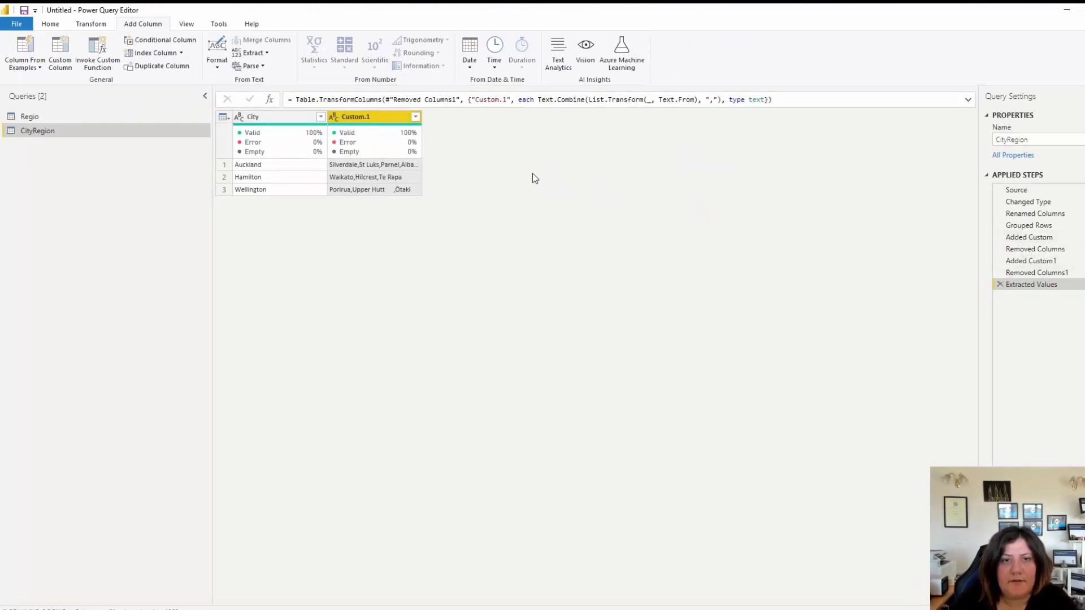
- Set up Split Column by Delimiter on Custom.1 with Comma and 20 columns under Advanced options
right_click(378, 117)
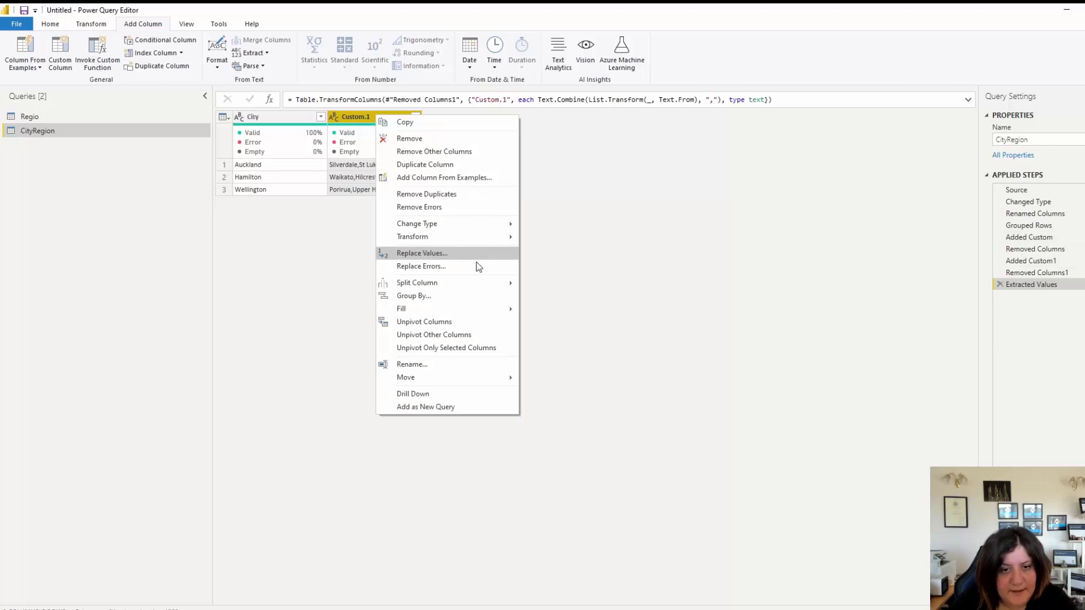
mouse_move(470, 283)
left_click(559, 284)
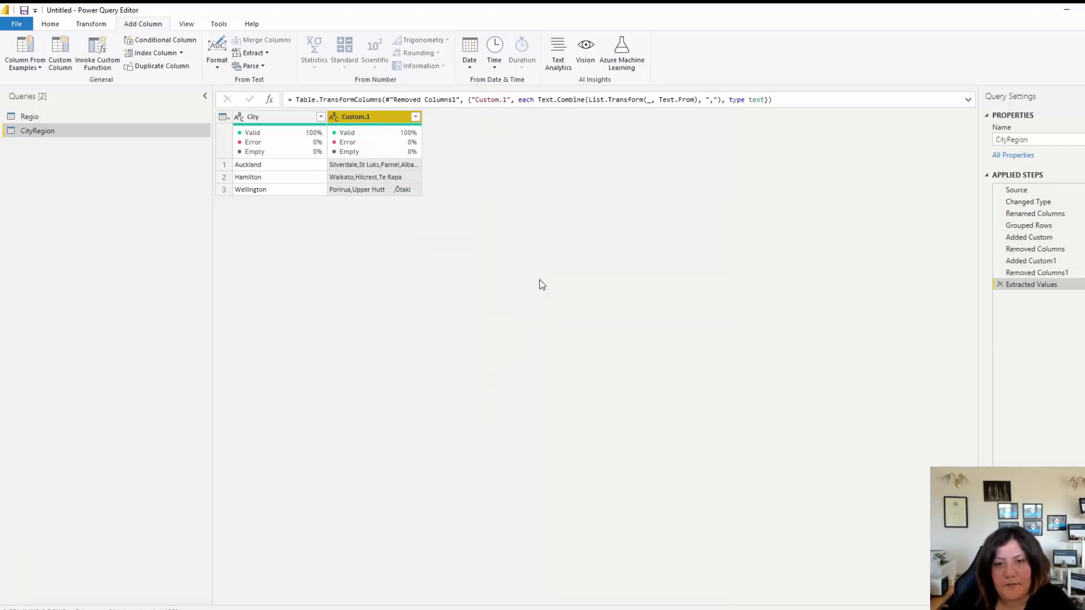
left_click(443, 250)
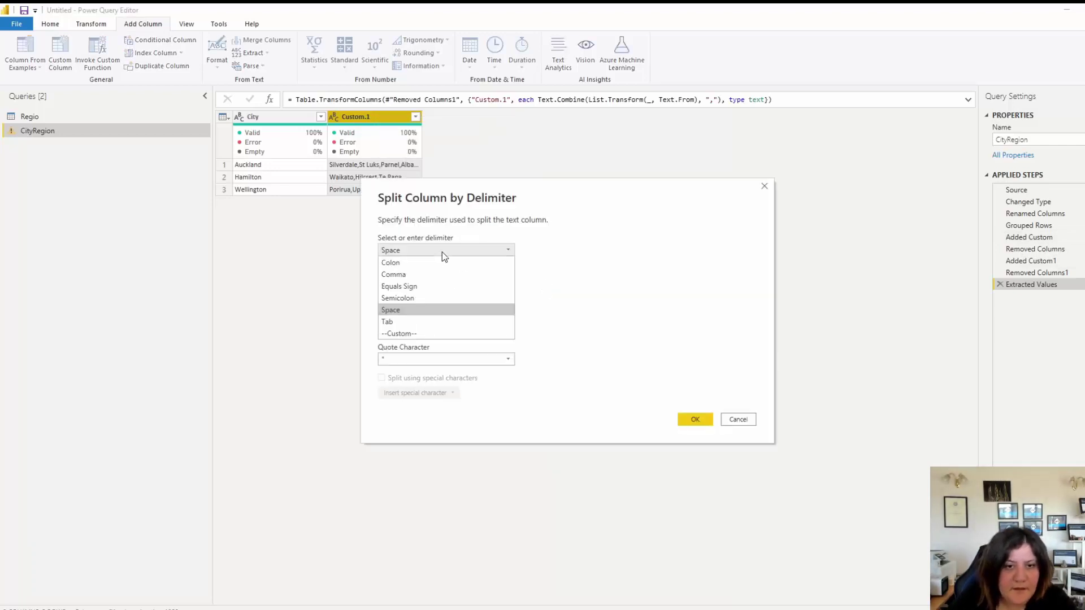
left_click(407, 275)
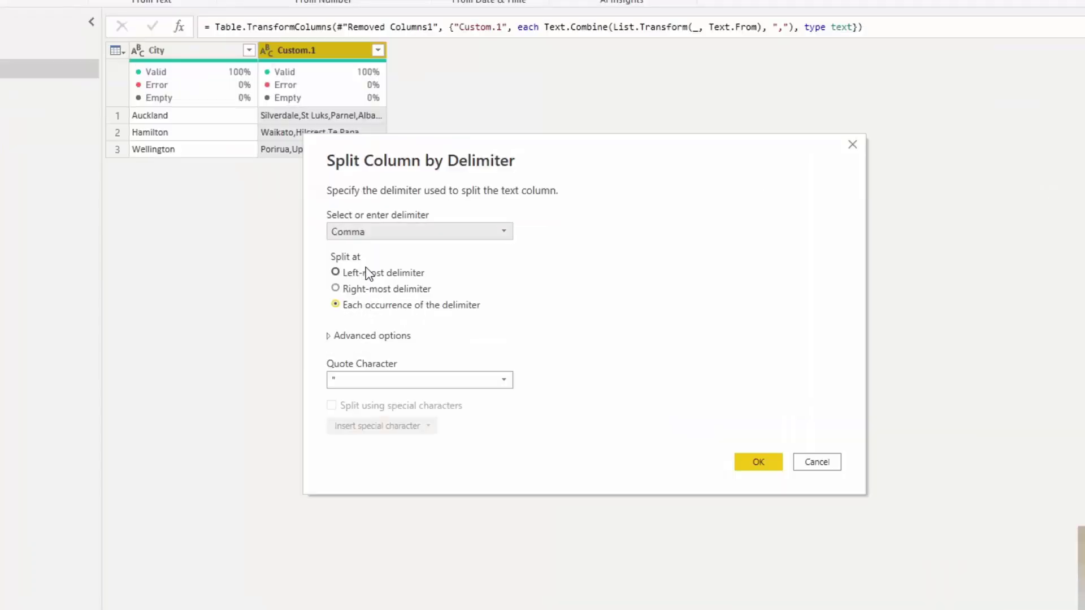
left_click(330, 337)
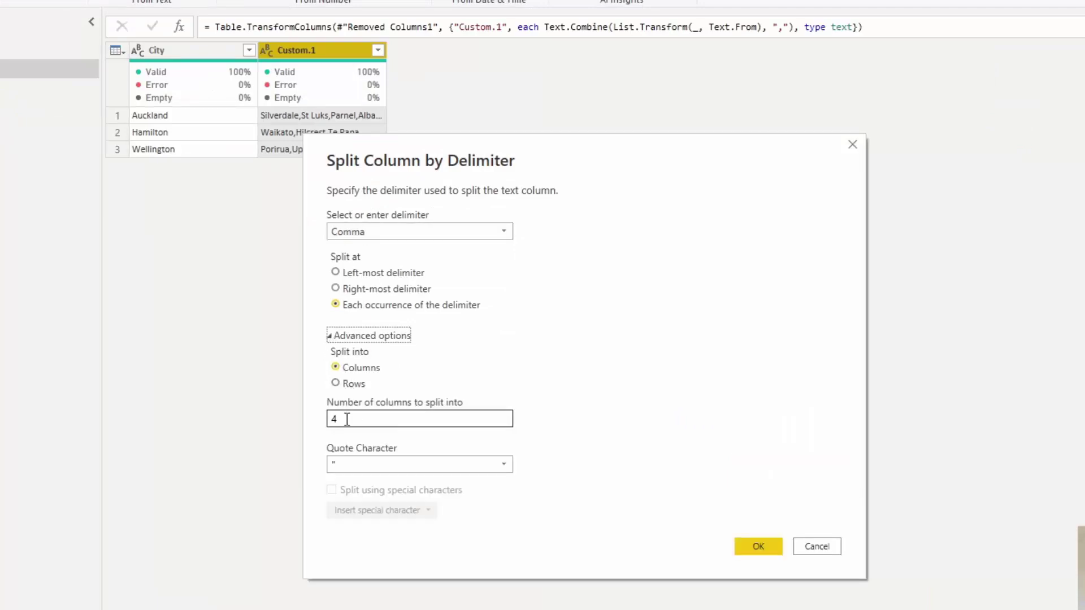
double_click(346, 420)
type("21")
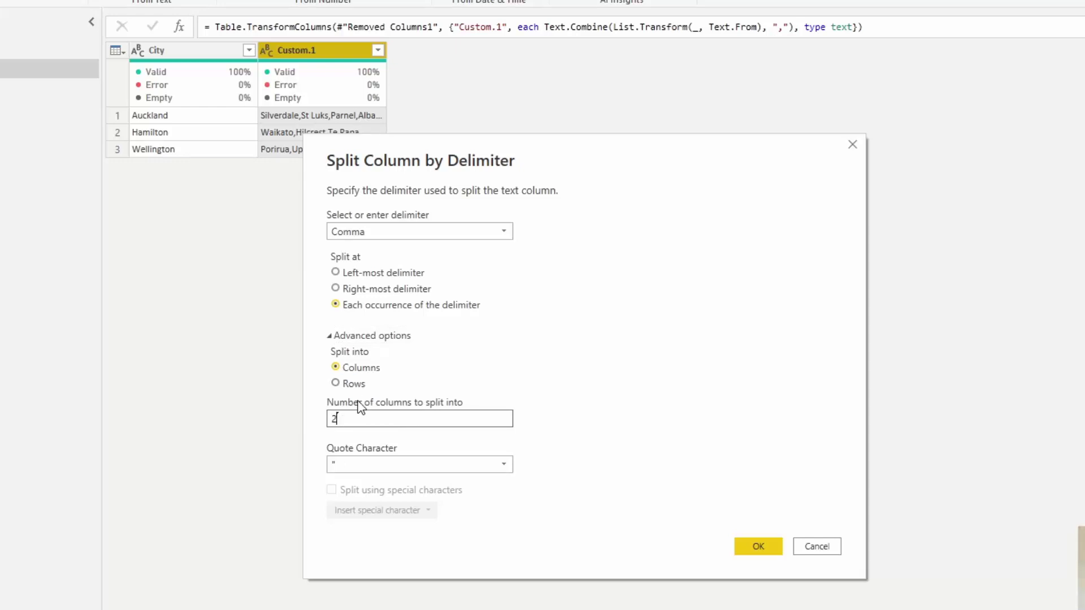
type("0")
- Apply the comma split so regions fill Custom.1.1, Custom.1.2… columns beside each city
left_click(757, 547)
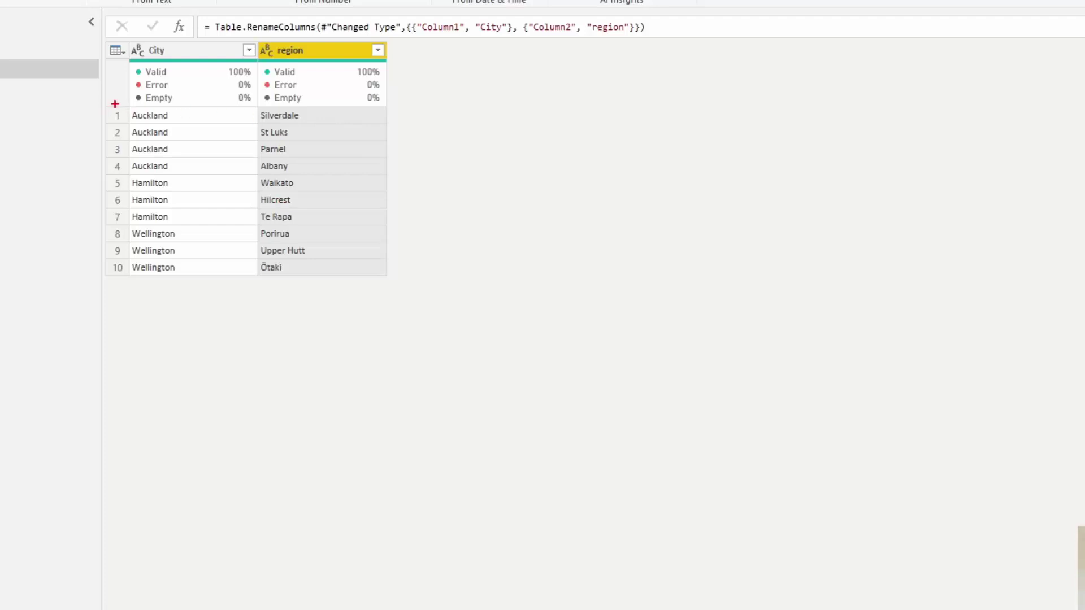
mouse_move(117, 103)
left_mouse_down()
mouse_move(190, 182)
mouse_move(248, 172)
left_mouse_up()
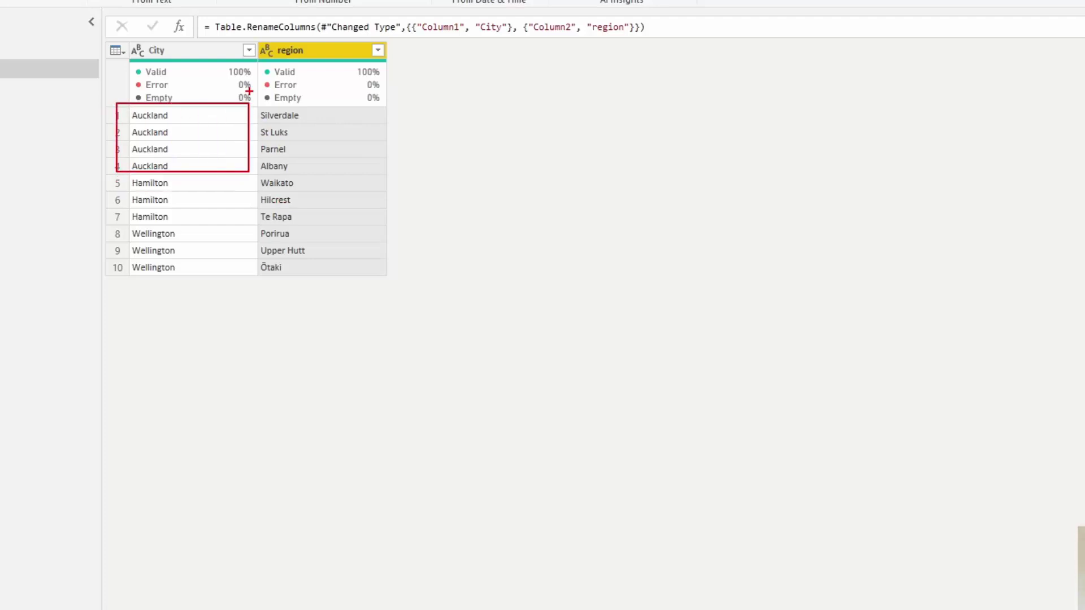
left_click_drag(249, 91, 313, 174)
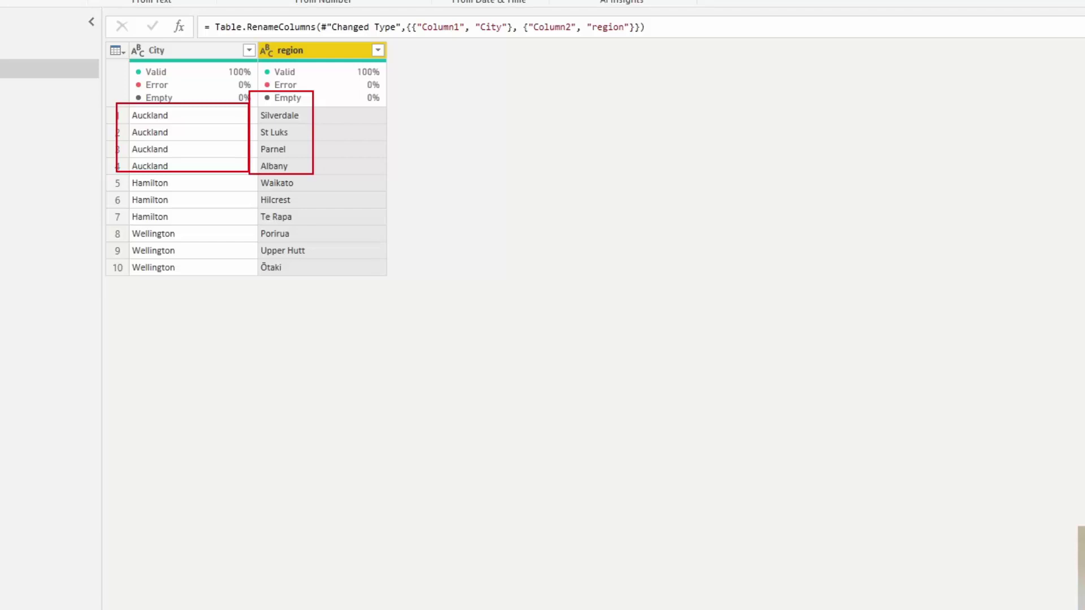